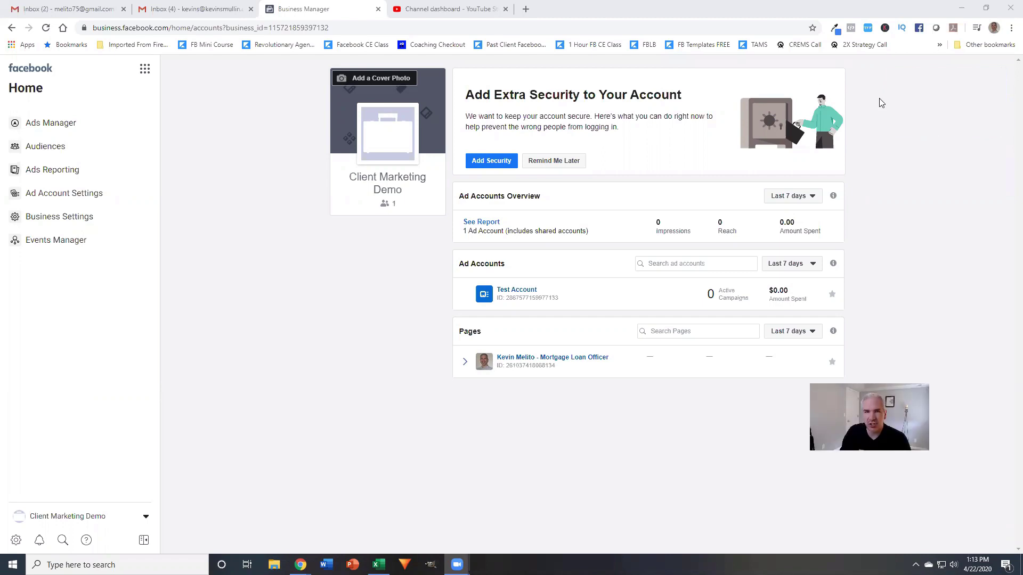
Step: Visit facebook.com in a new tab, check the account menu, then go back to Business Manager
left_click(526, 9)
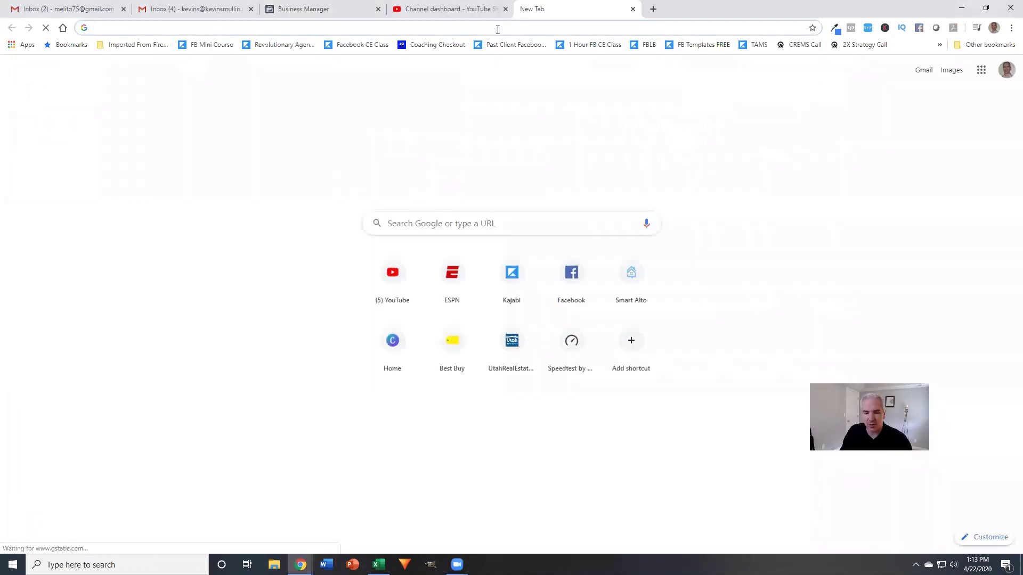
type("facebook.com")
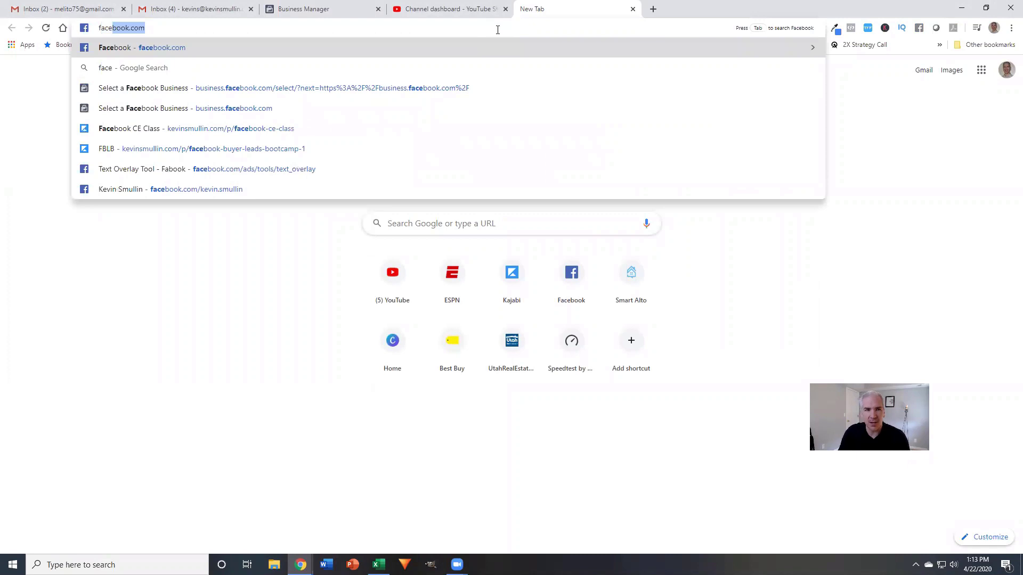
key("Return")
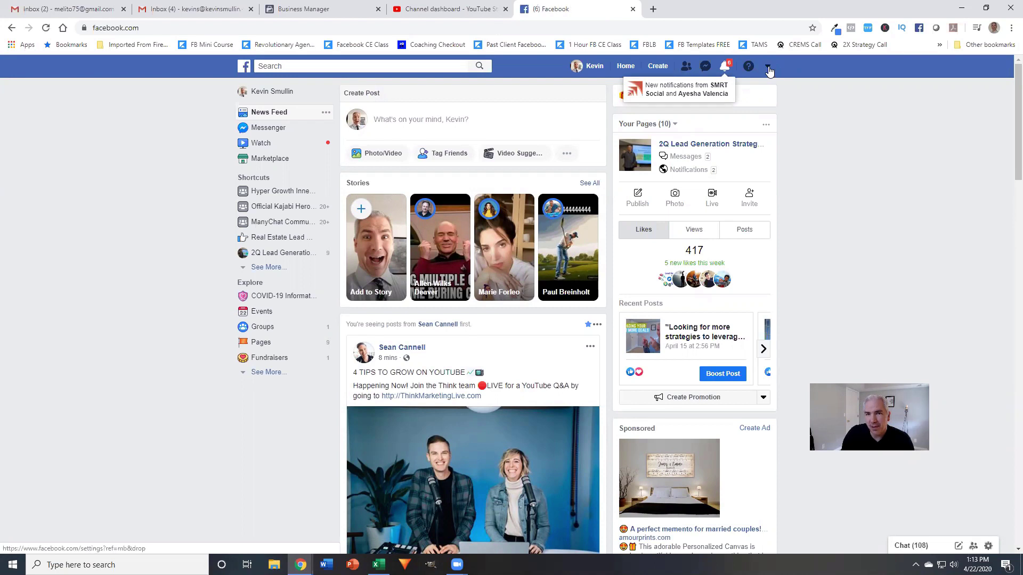
left_click(768, 67)
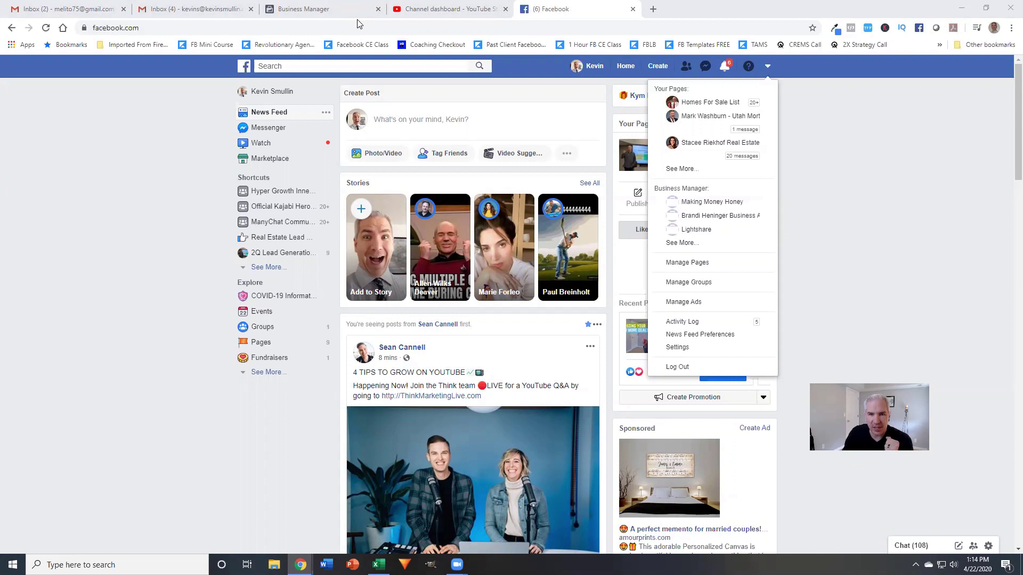
left_click(353, 10)
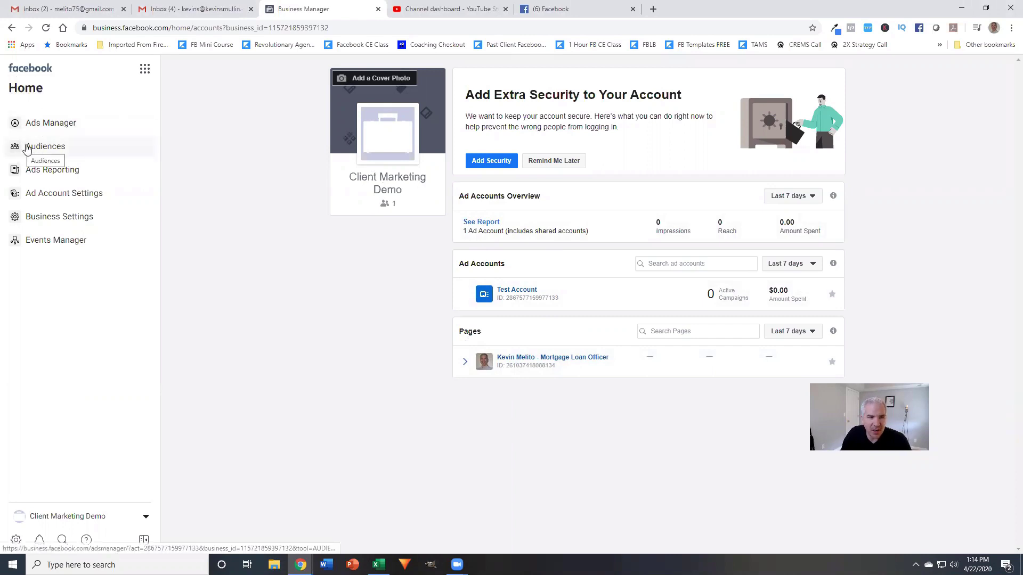
Step: Go to Test Account's Audiences page through Business Tools and start a Custom Audience
left_click(145, 70)
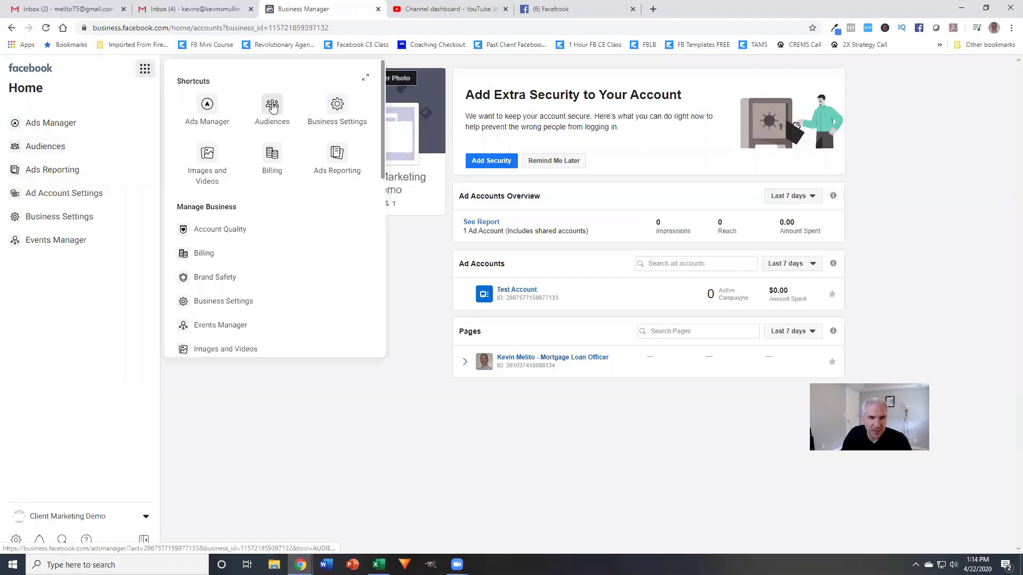
scroll(256, 203, "down", 4)
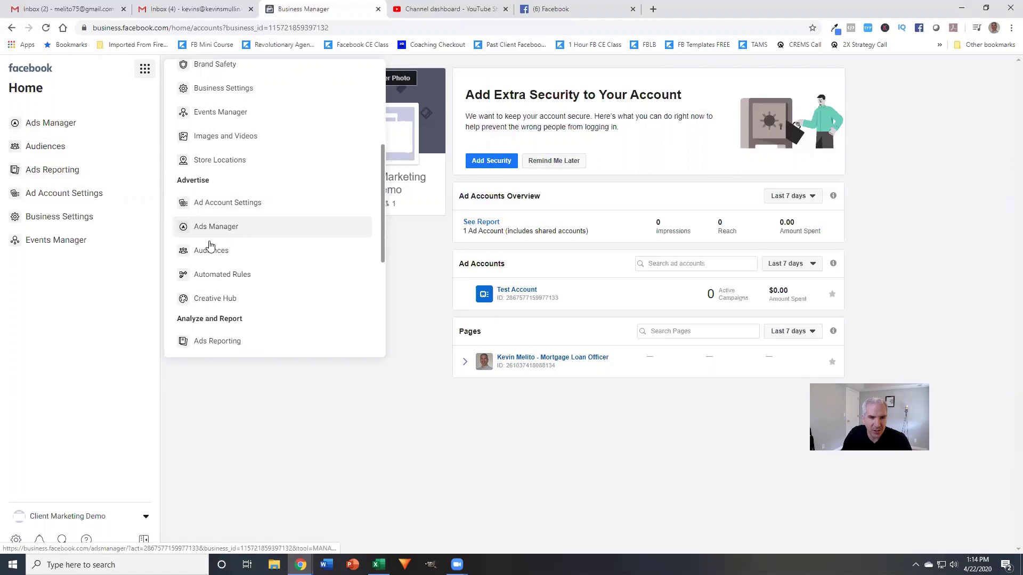
left_click(49, 149)
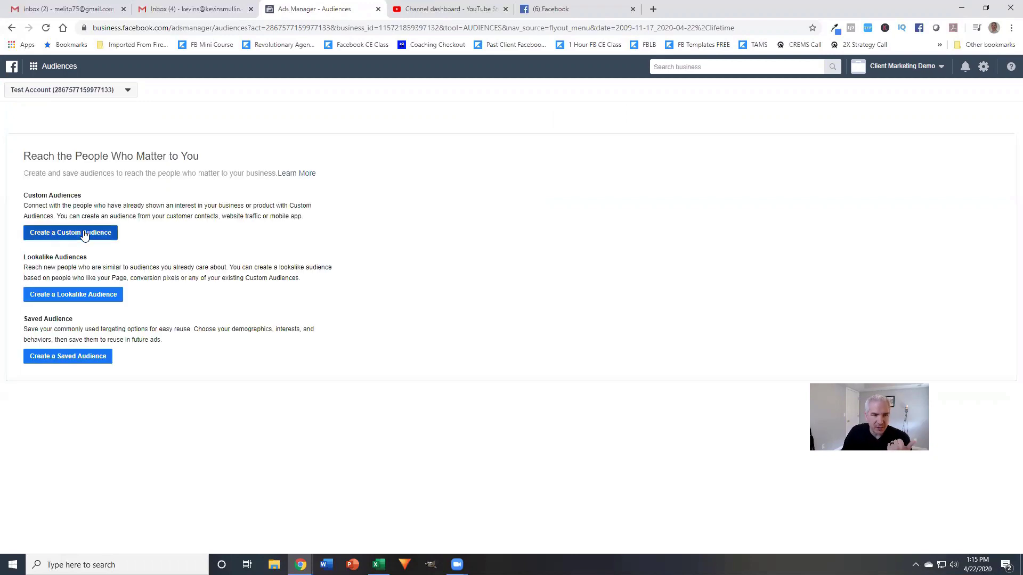
left_click(83, 232)
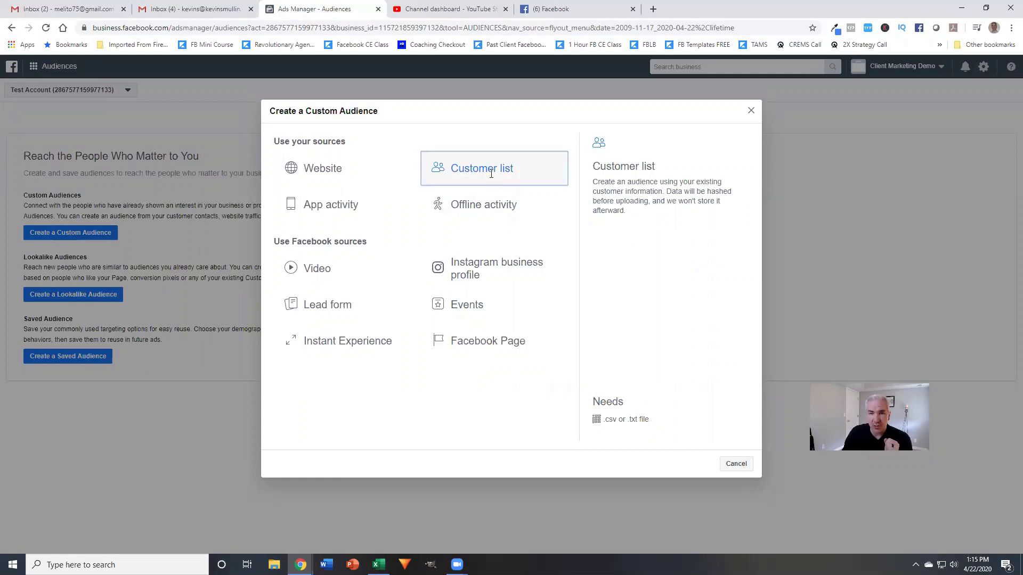
Step: Pick Customer list as the audience source and review the Prepare Your Customer List guidance
left_click(491, 176)
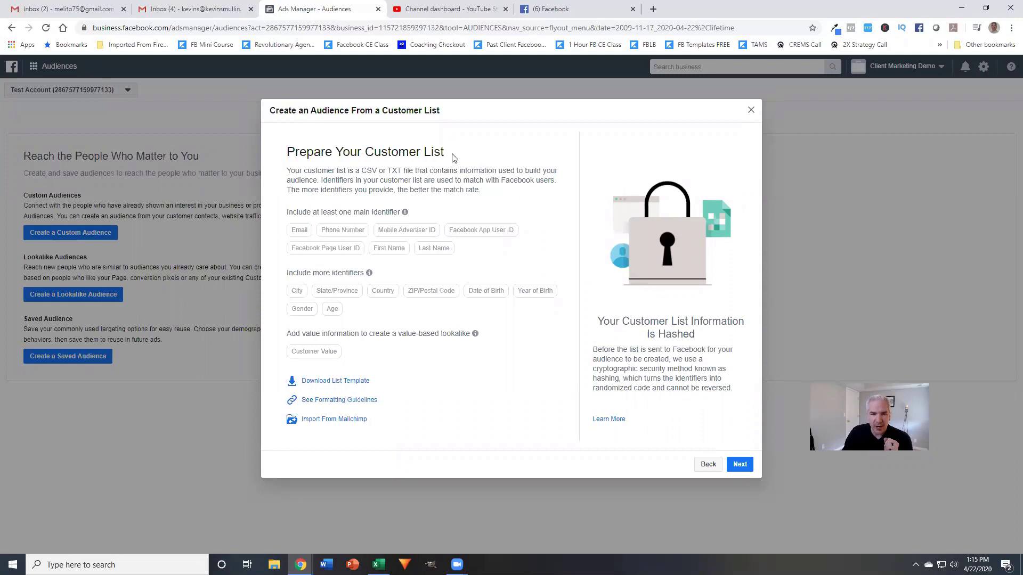
mouse_move(404, 212)
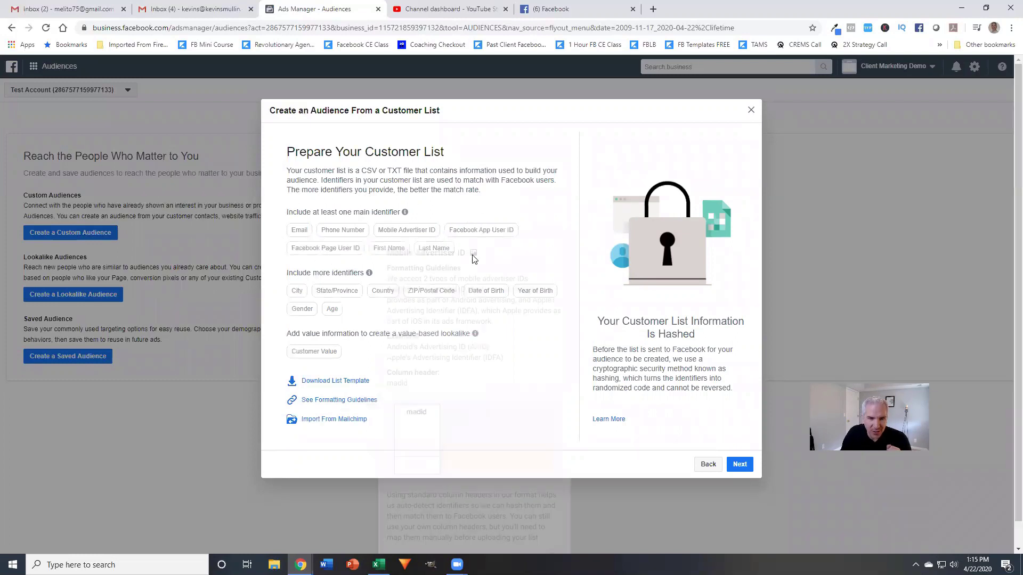
mouse_move(415, 233)
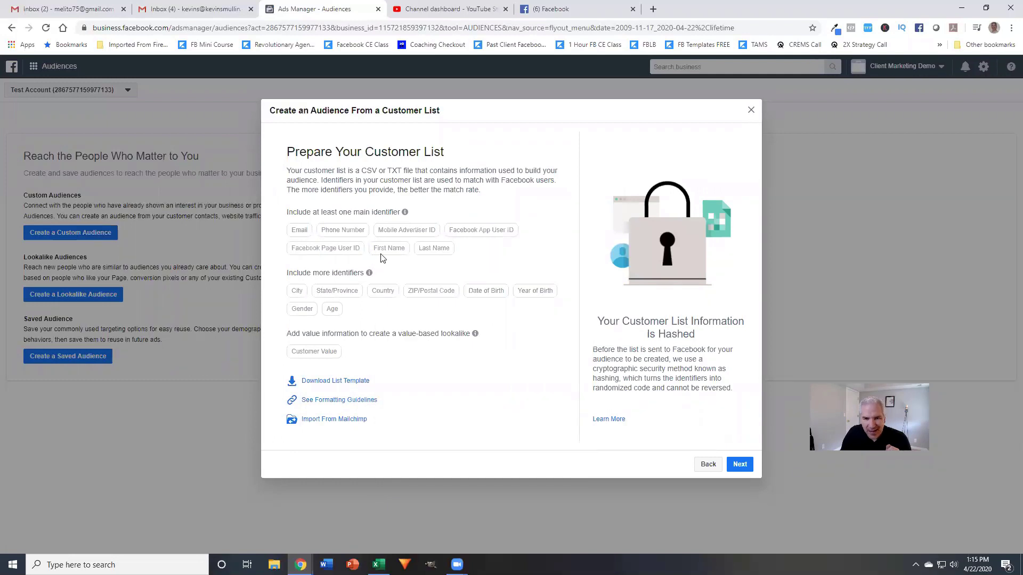
mouse_move(440, 256)
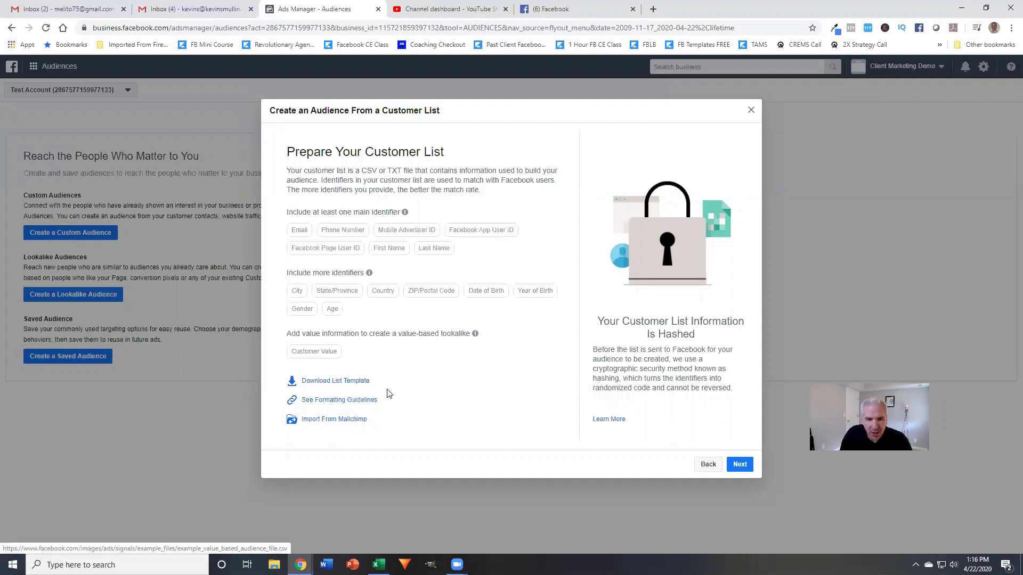
Step: Open the formatting guidelines and read the identifier table down to the Country requirements
left_click(344, 400)
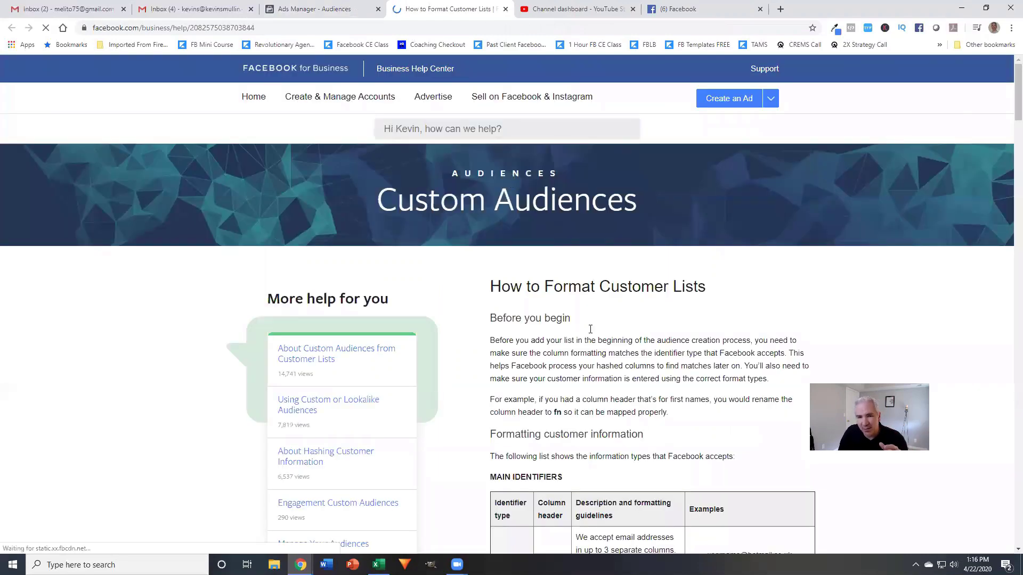
scroll(594, 334, "down", 7)
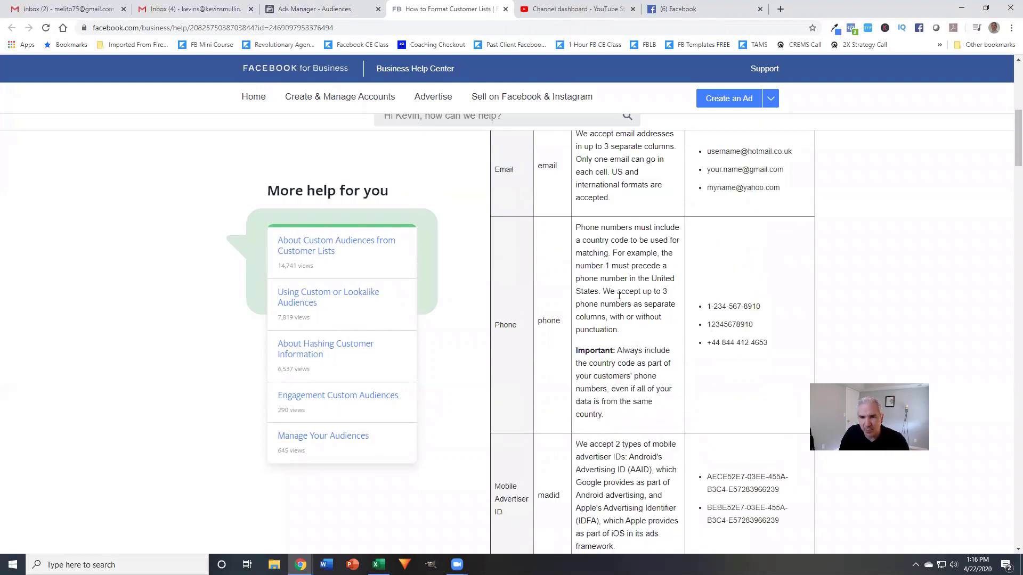
scroll(620, 298, "up", 2)
scroll(540, 327, "down", 2)
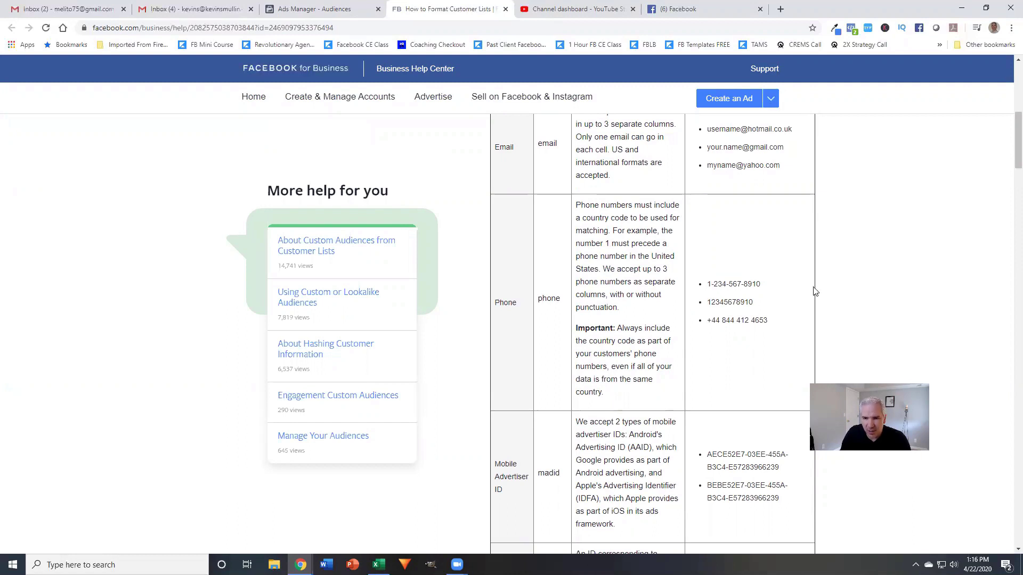
scroll(759, 255, "down", 9)
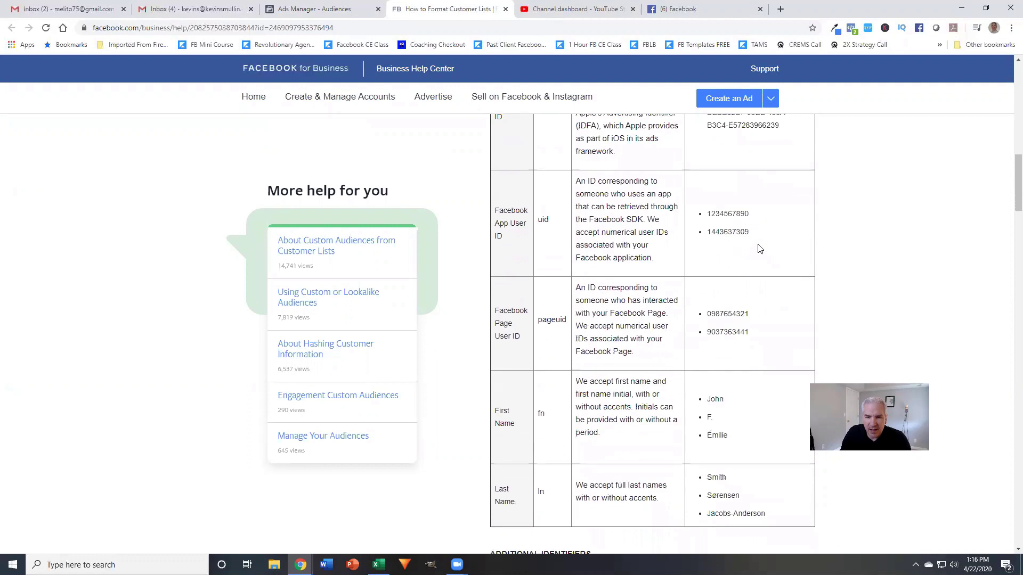
scroll(760, 249, "down", 8)
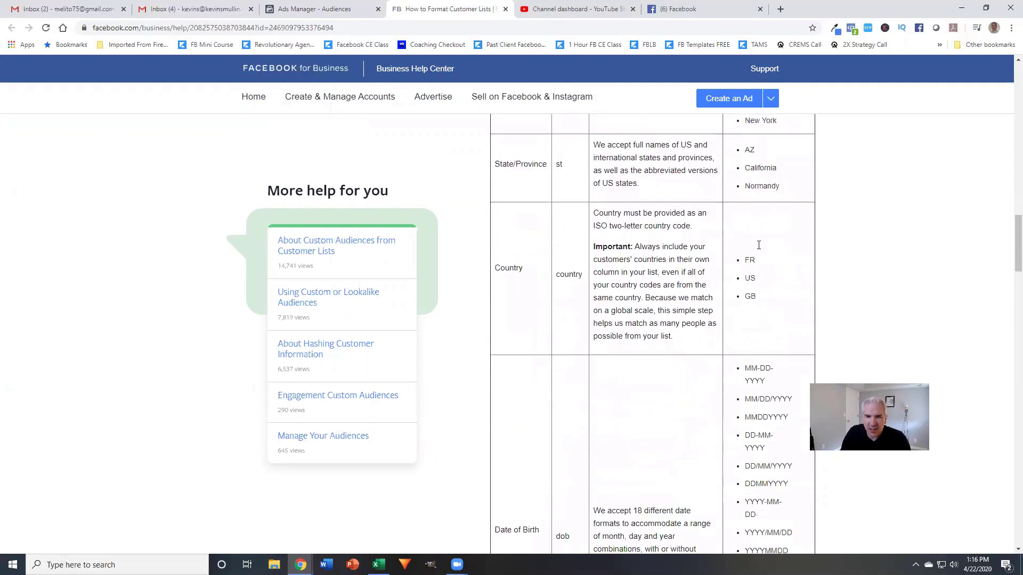
scroll(759, 249, "up", 1)
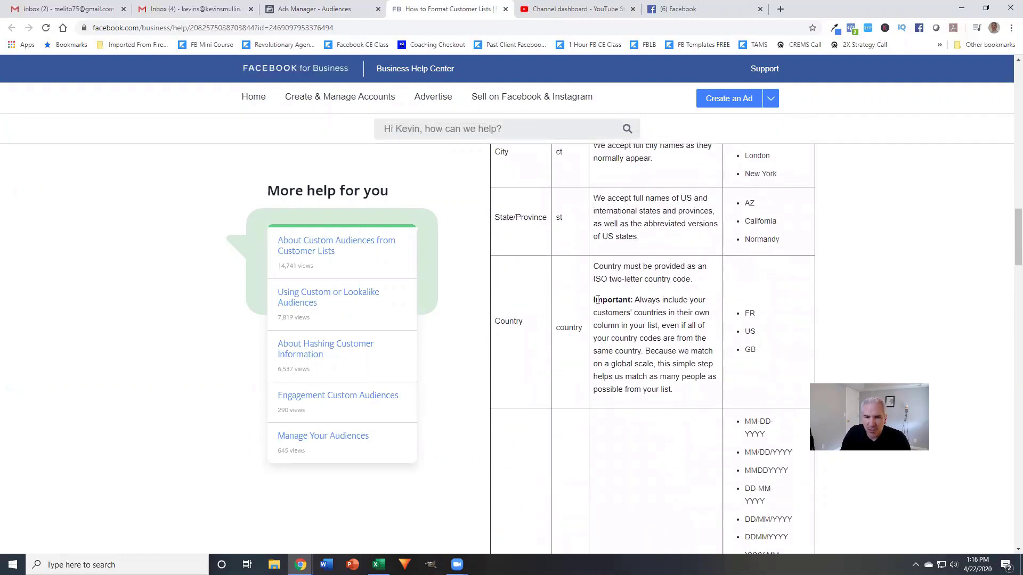
left_click_drag(593, 304, 633, 304)
left_click(659, 337)
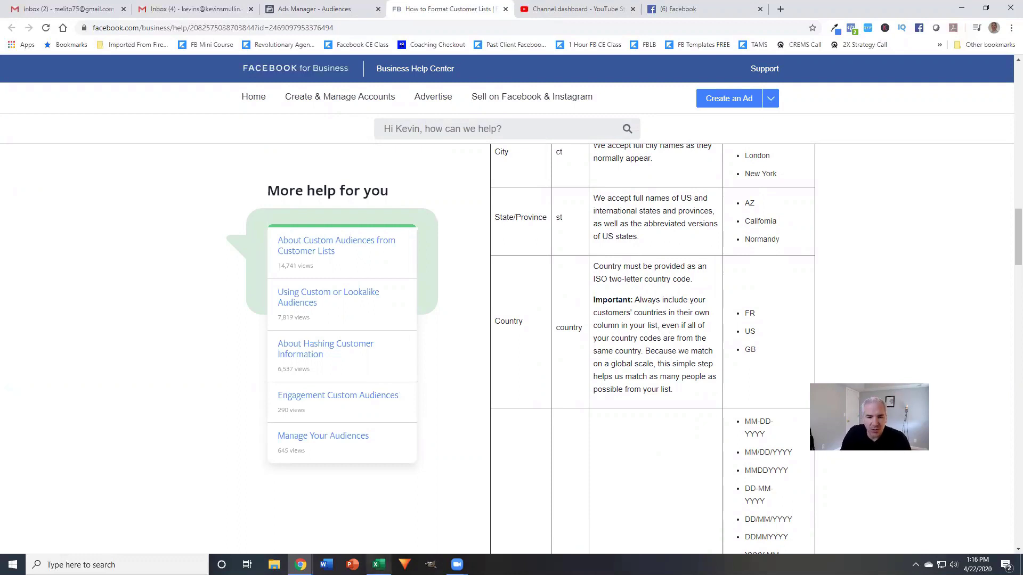
Step: Review Kirks Contacts FB Ready.csv in Excel, then close it without saving
left_click(378, 565)
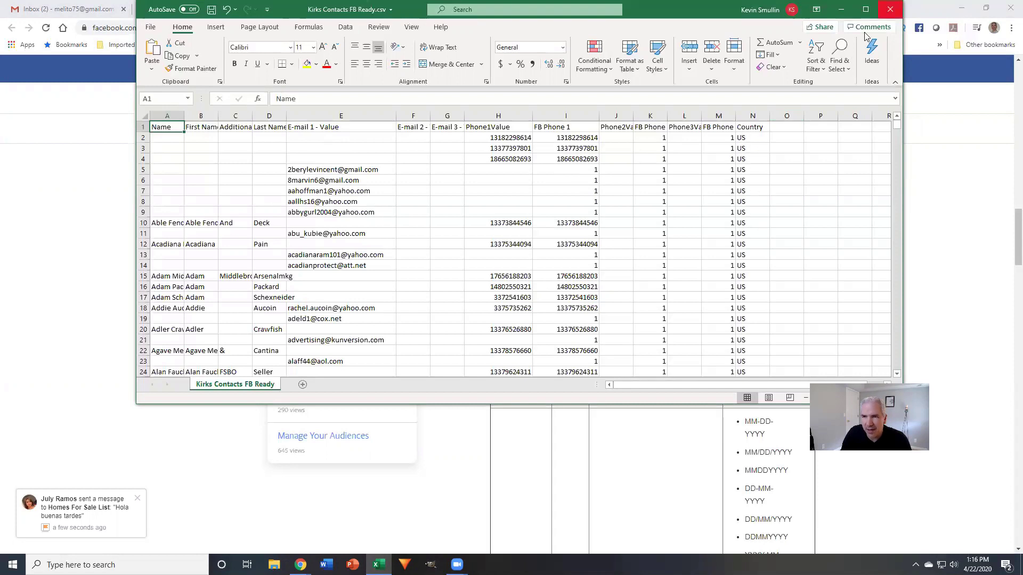
left_click(890, 9)
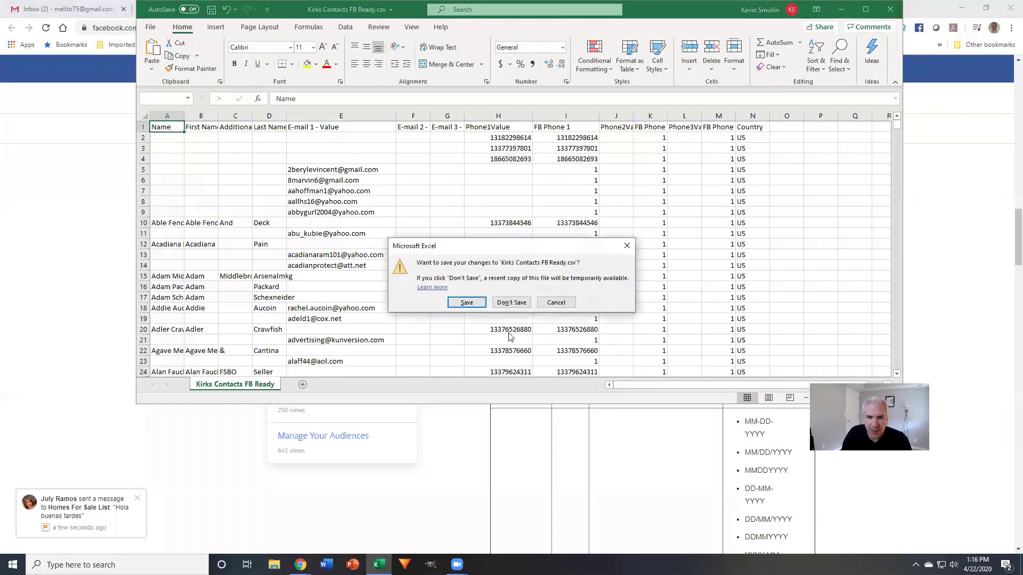
left_click(503, 305)
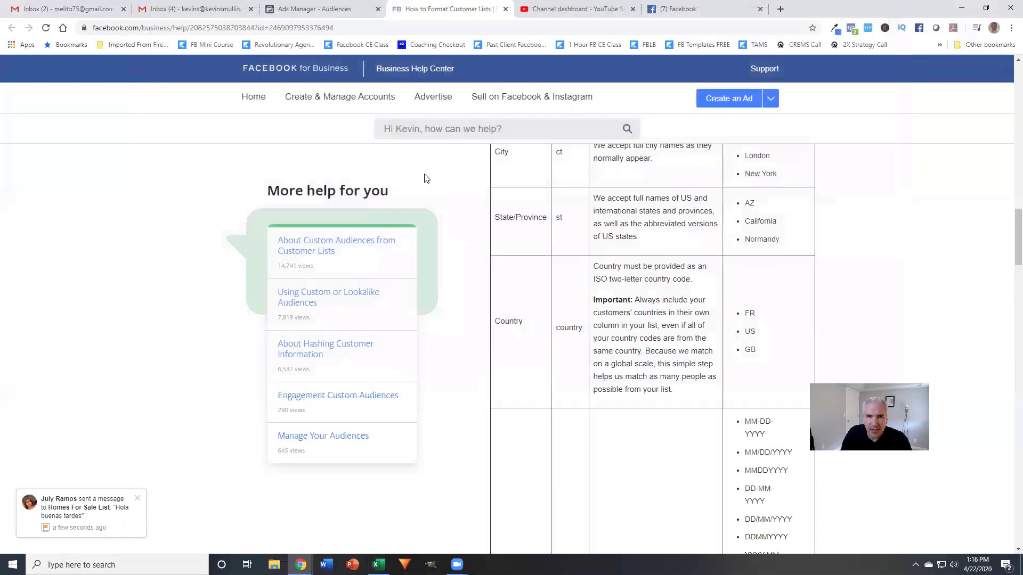
Step: Back in the Customer List dialog, continue and answer No to the customer value column
left_click(505, 9)
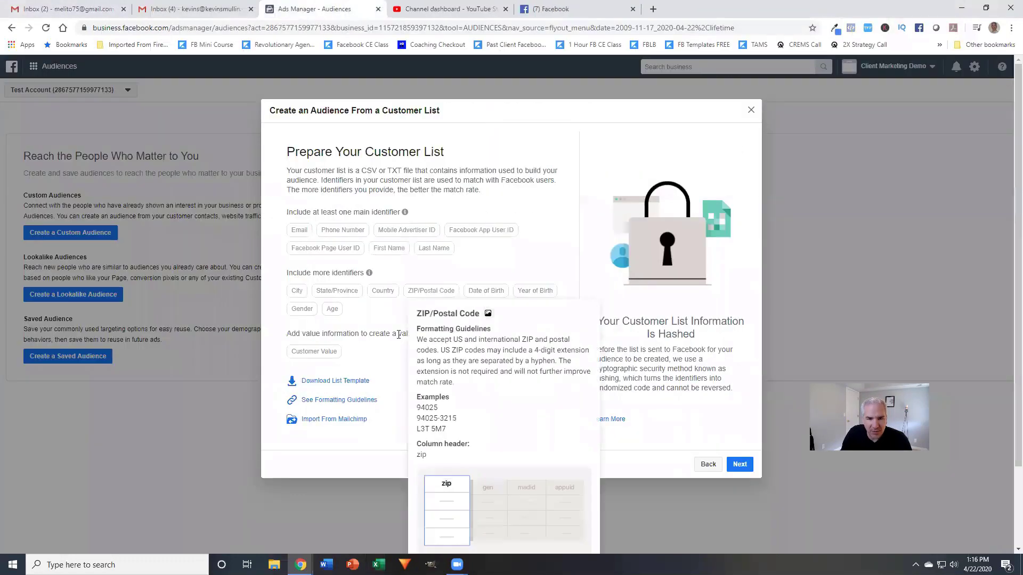
left_click(740, 464)
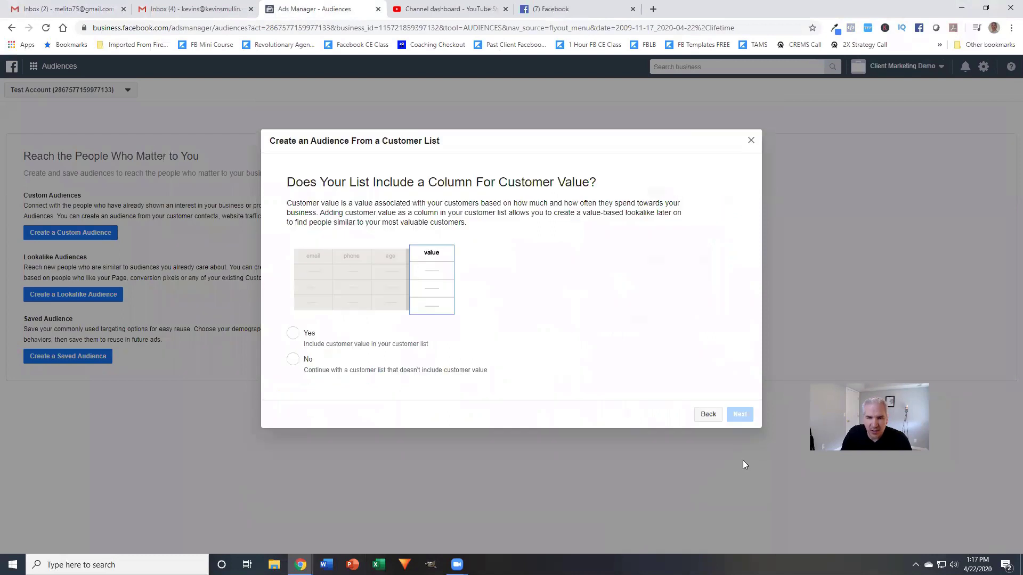
left_click(292, 362)
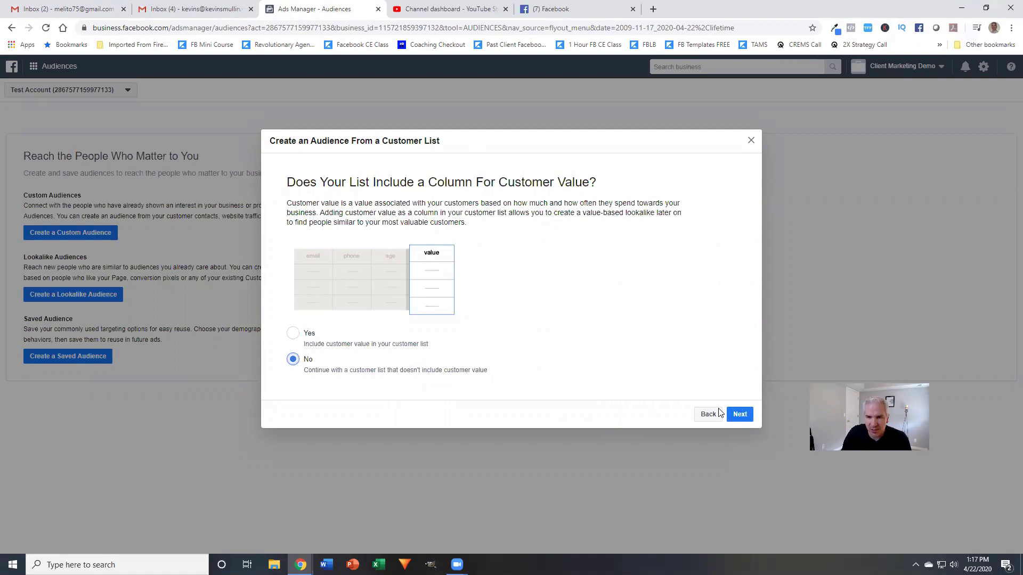
Step: Upload Kirks Contacts FB Ready.csv from the Desktop as the customer list
left_click(739, 414)
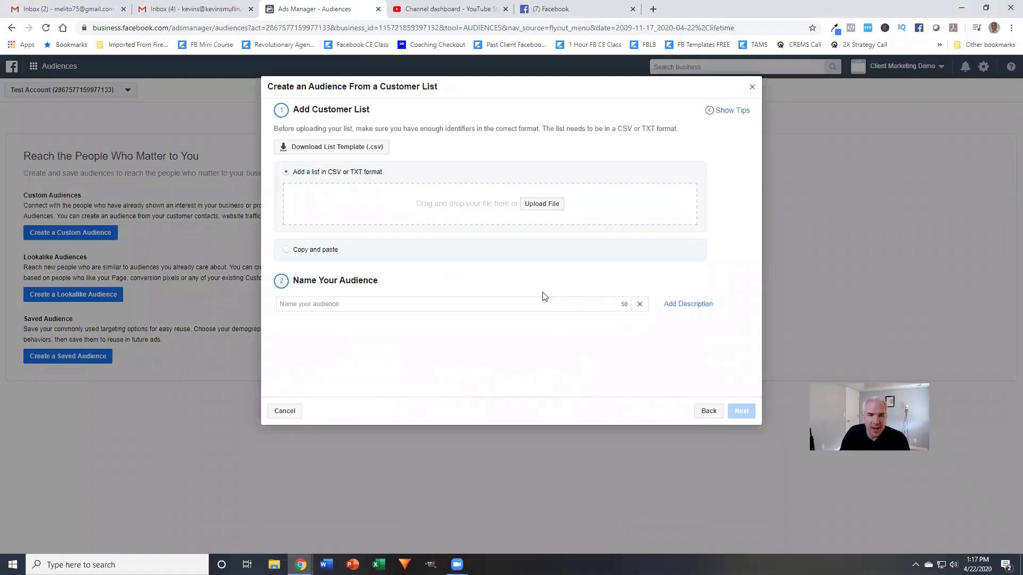
left_click(553, 207)
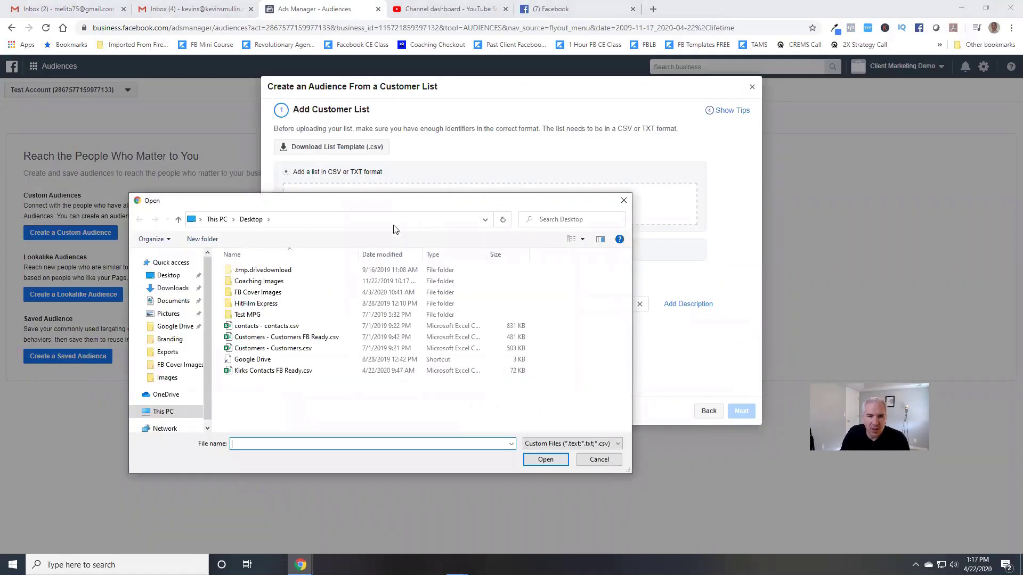
left_click(167, 276)
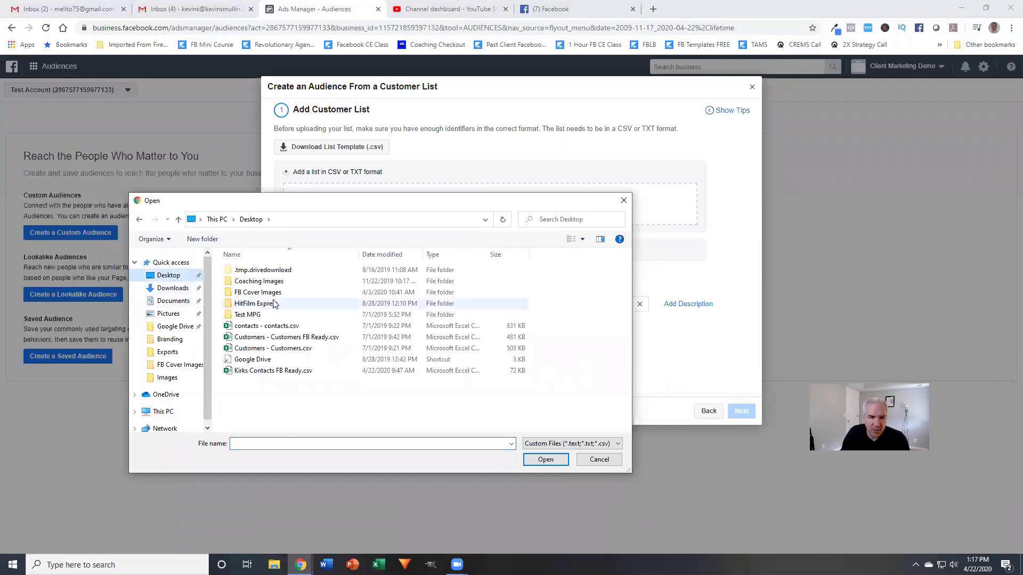
left_click(258, 371)
left_click(545, 461)
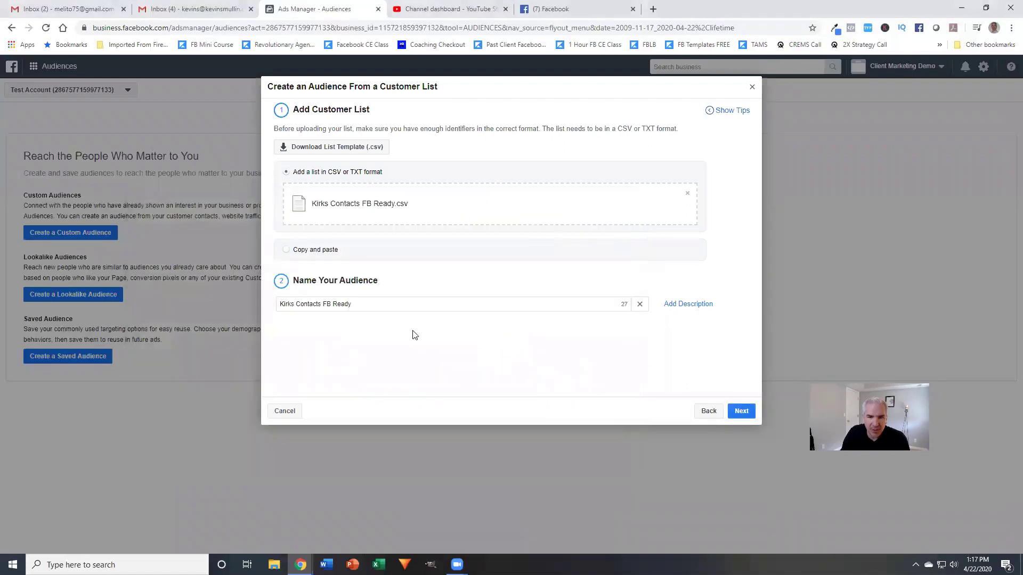
Step: Rename the audience to 'Demo of Customer List'
left_click_drag(364, 304, 257, 301)
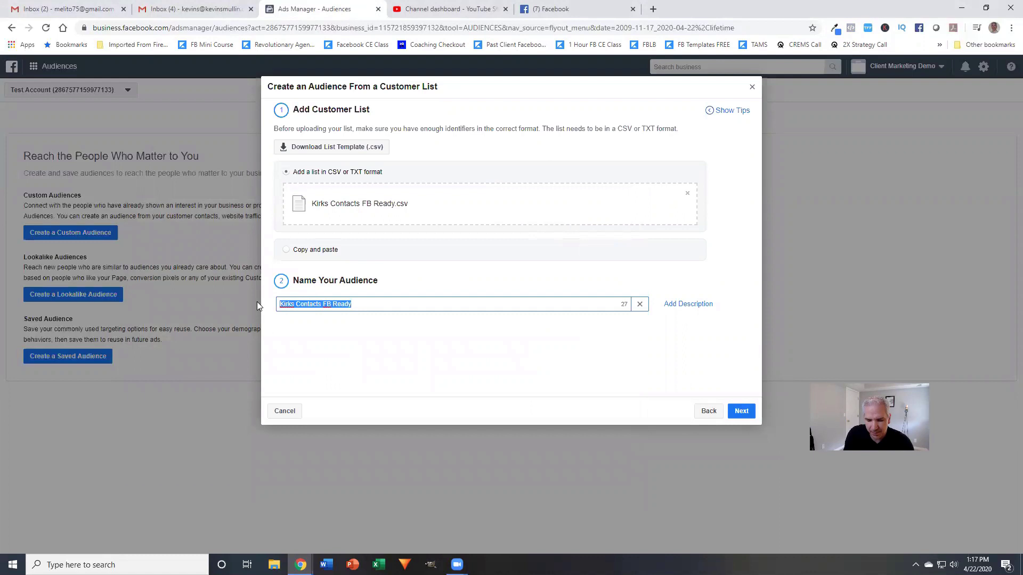
type("Demo of Customer C")
key("BackSpace")
type("List")
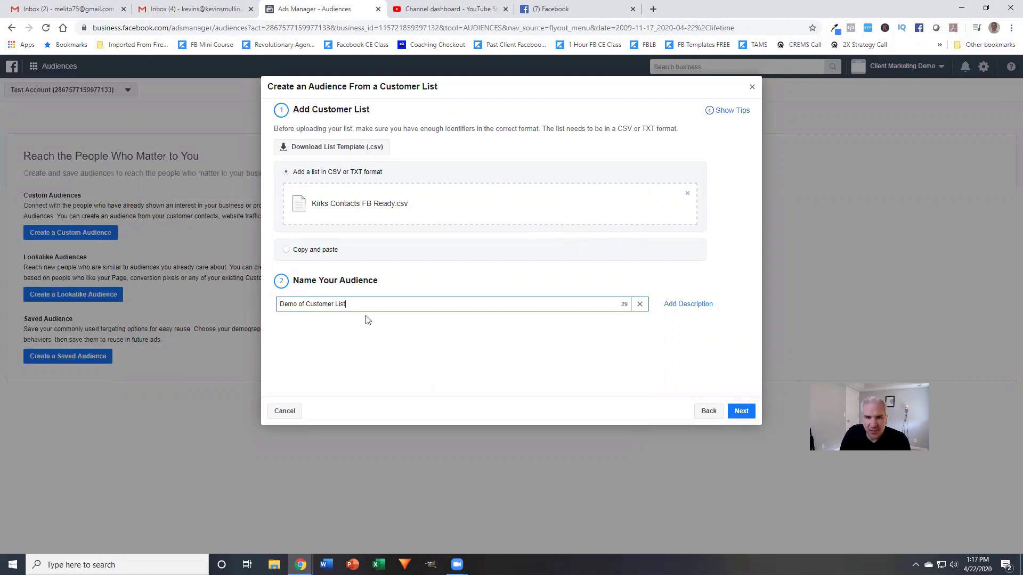
Step: On Preview and Map Your Data, set the empty Phone2 column to Do Not Upload
left_click(741, 412)
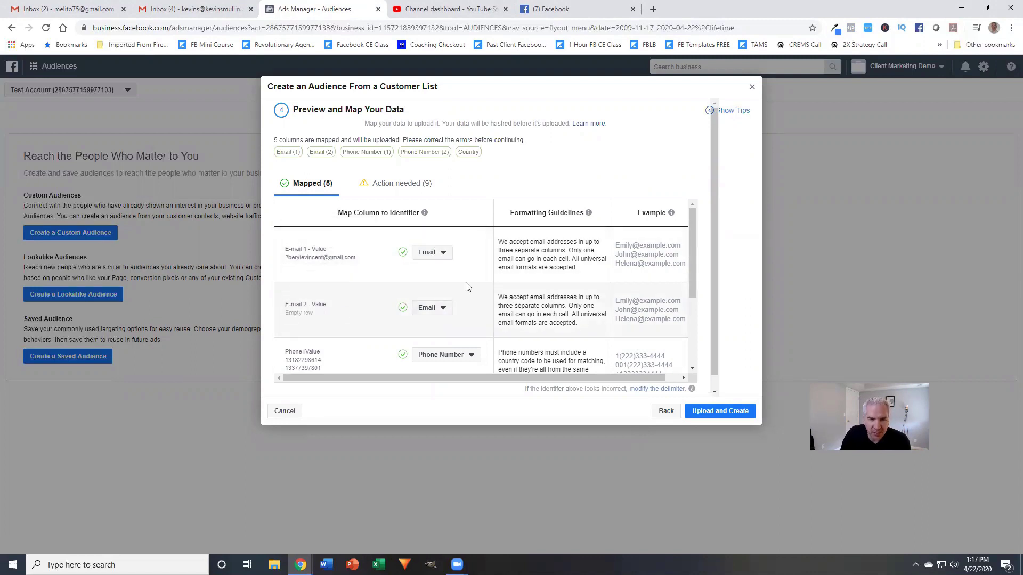
scroll(464, 284, "down", 2)
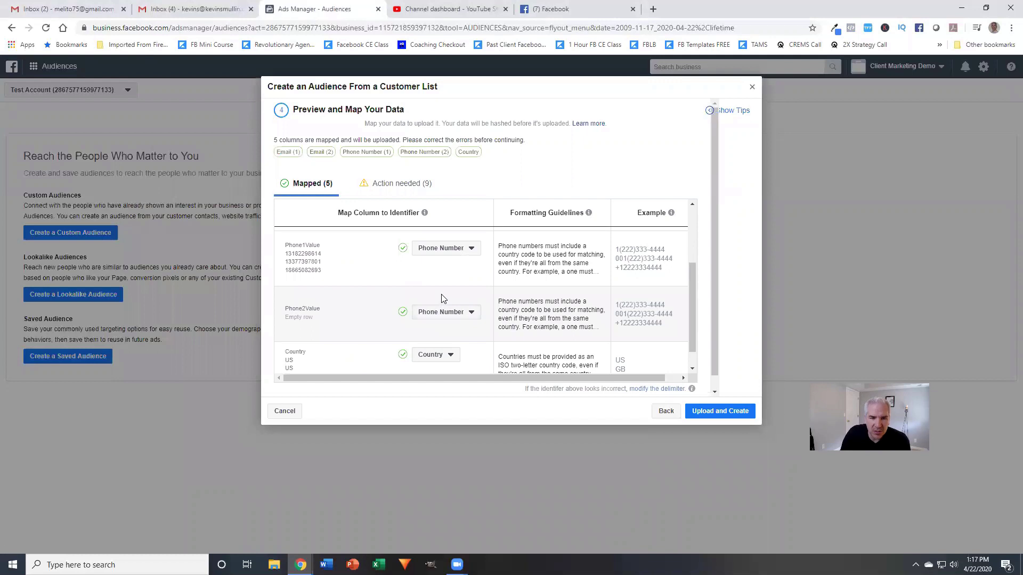
left_click(462, 313)
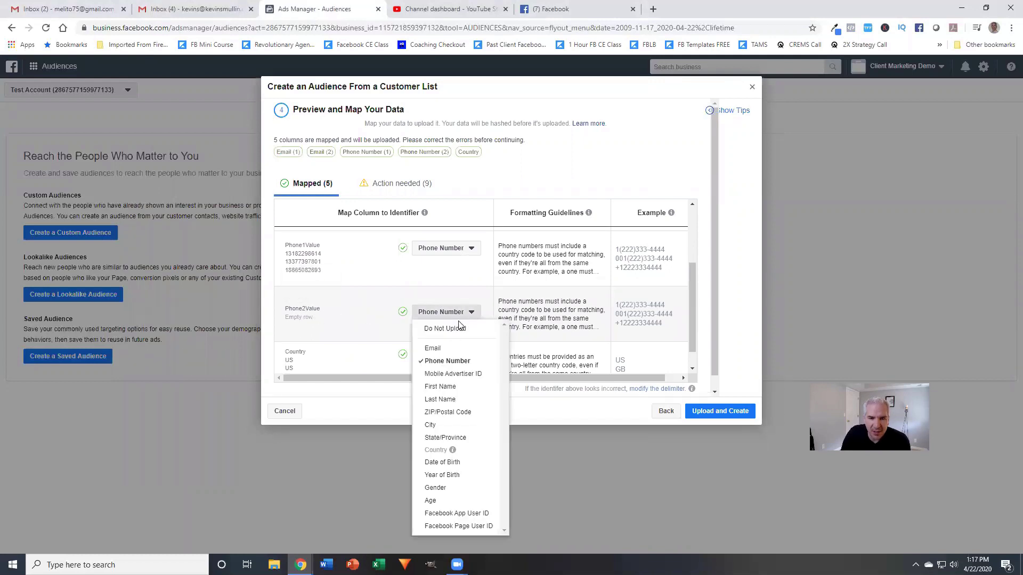
left_click(454, 332)
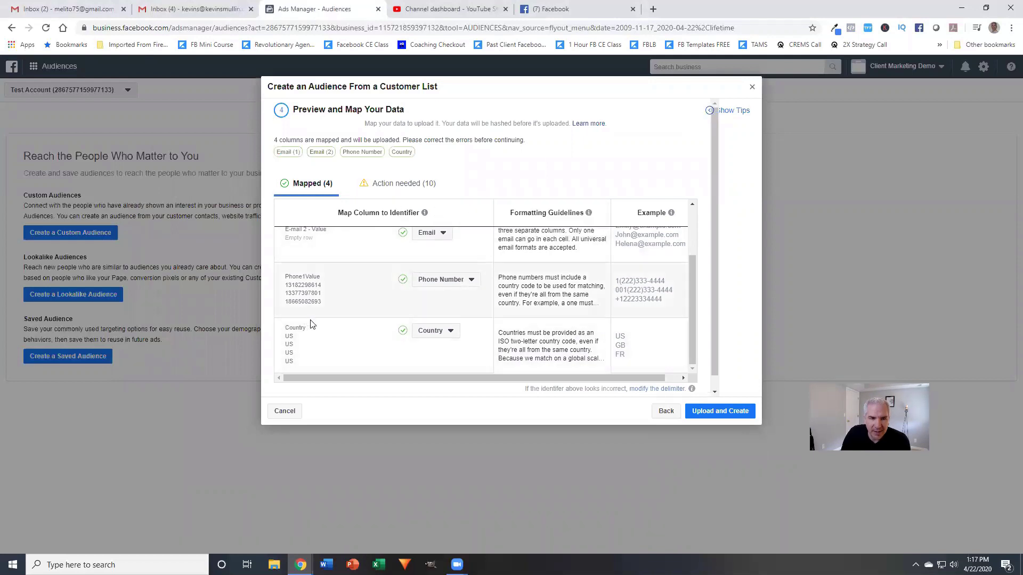
scroll(331, 314, "up", 2)
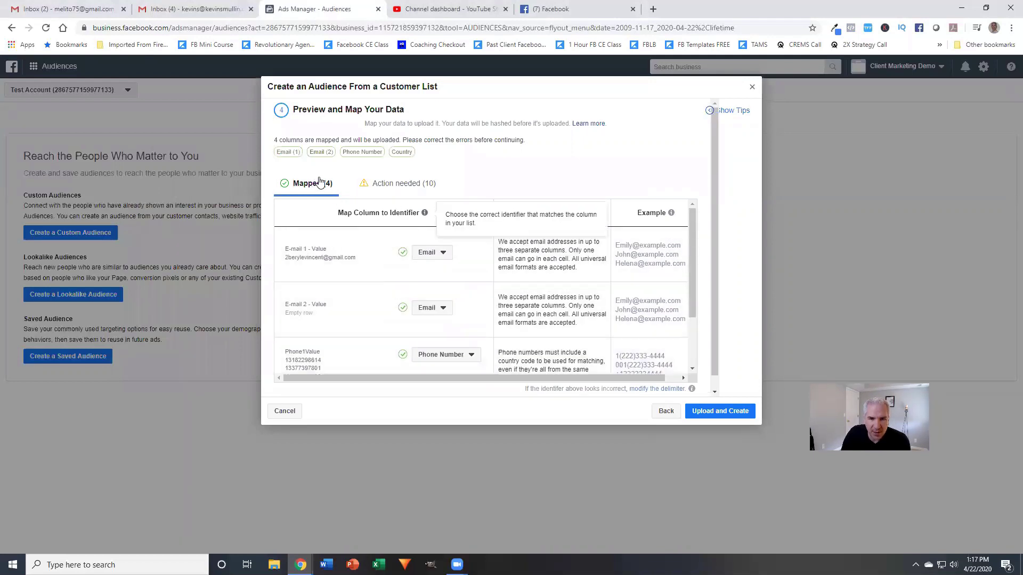
Step: Leave Name unmapped and map the First Name and Last Name columns to first and last names
left_click(394, 185)
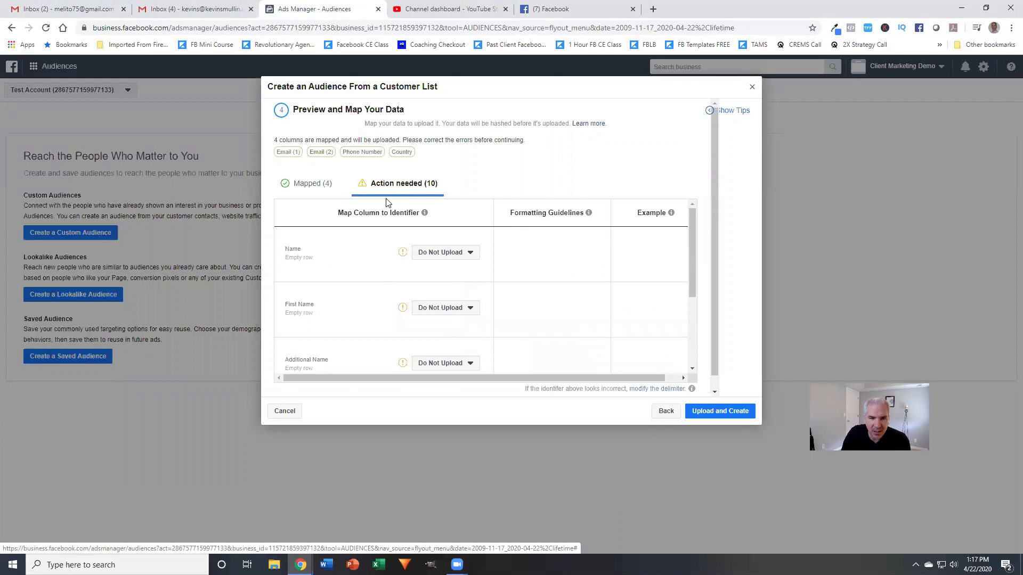
left_click(447, 254)
left_click(291, 315)
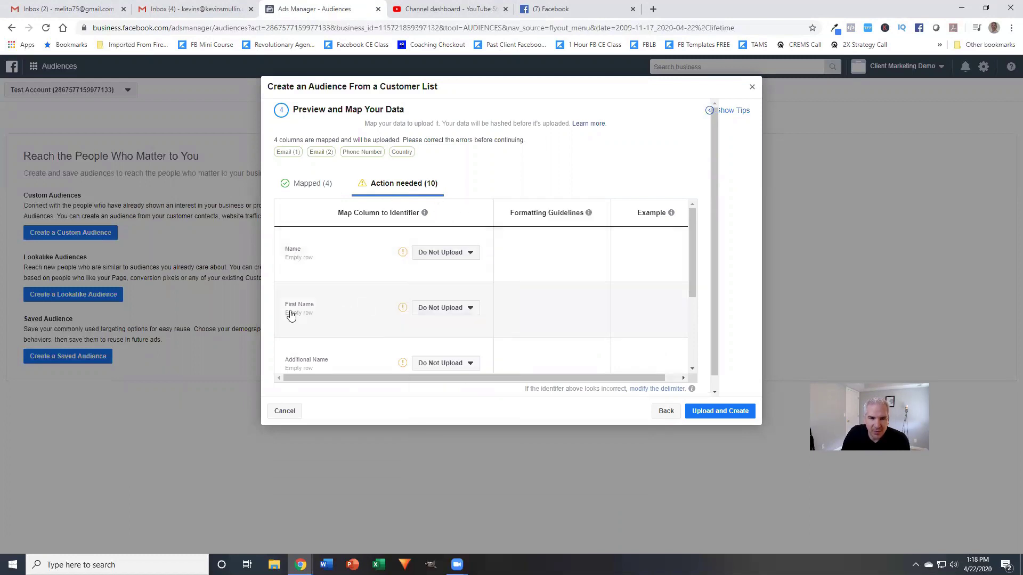
left_click(443, 310)
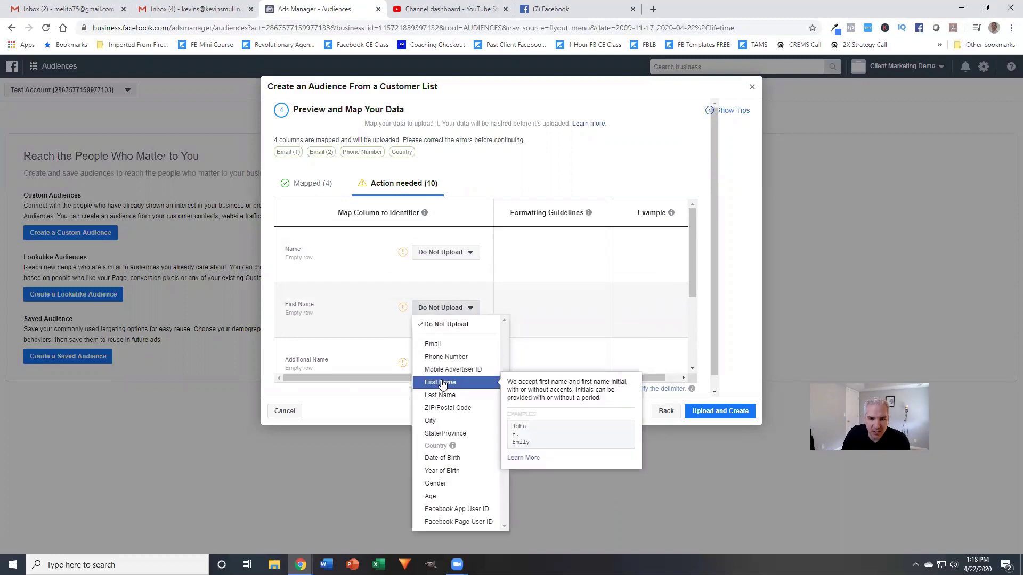
left_click(441, 384)
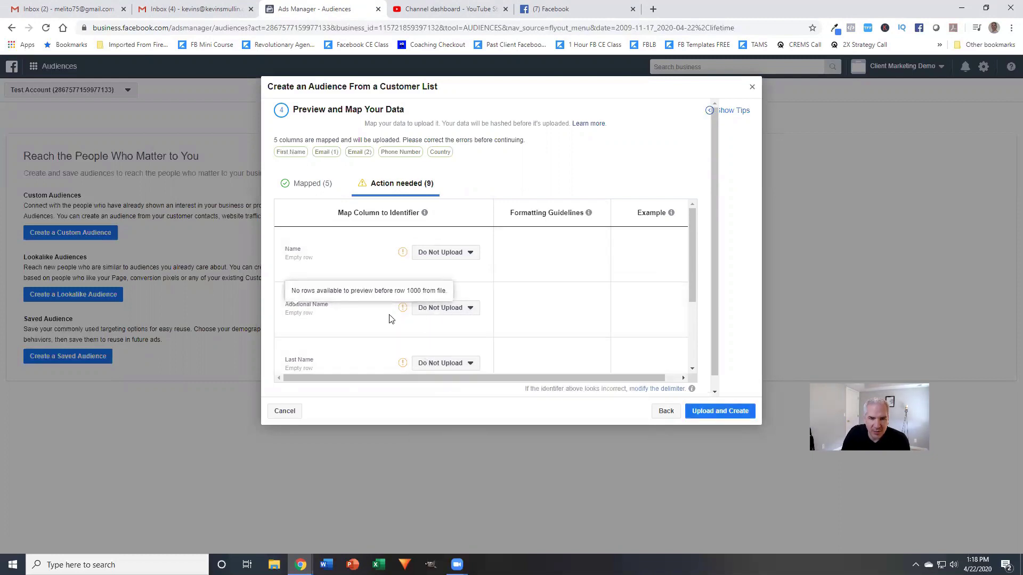
scroll(367, 317, "down", 1)
scroll(368, 317, "down", 1)
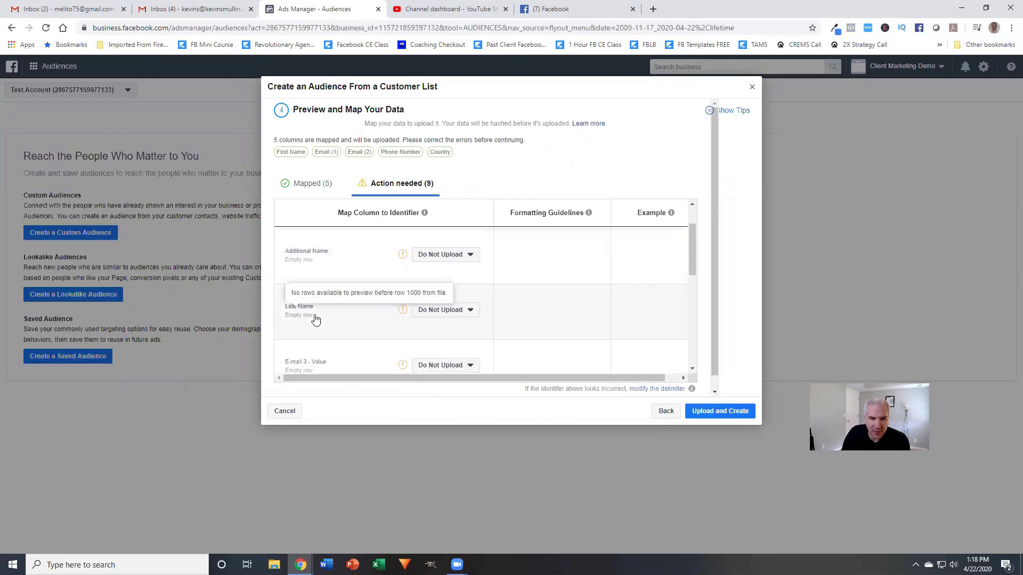
left_click(441, 312)
left_click(440, 396)
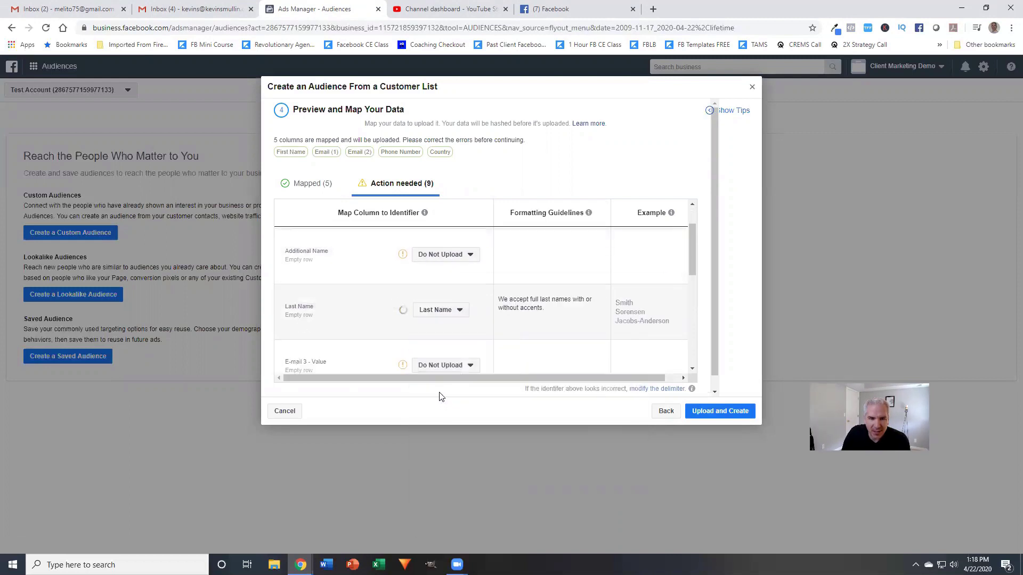
Step: Map FB Phone 1 and FB Phone 2 as phone numbers, then check the eight mapped columns
scroll(386, 294, "down", 1)
scroll(387, 295, "down", 1)
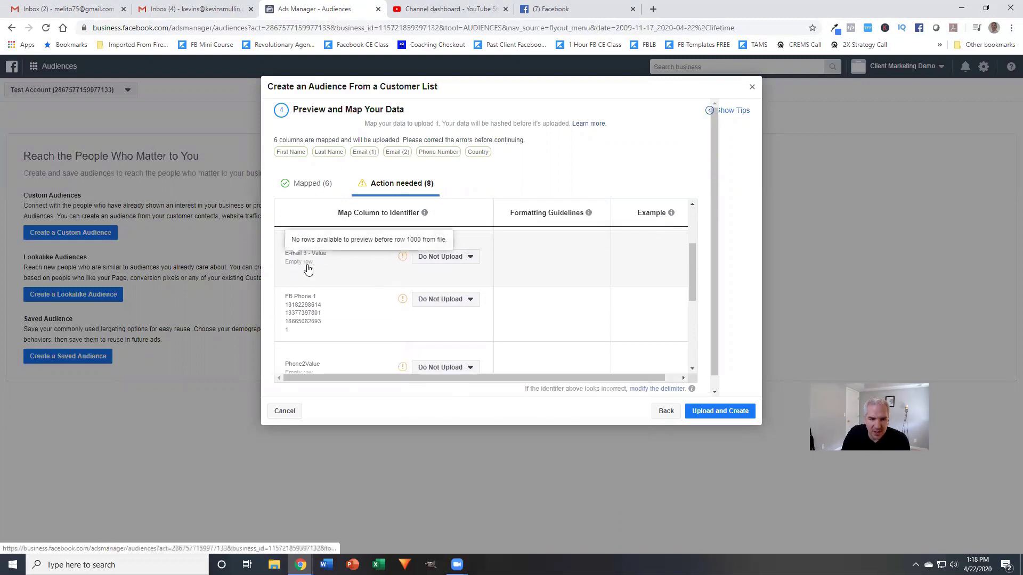
left_click(447, 300)
left_click(449, 349)
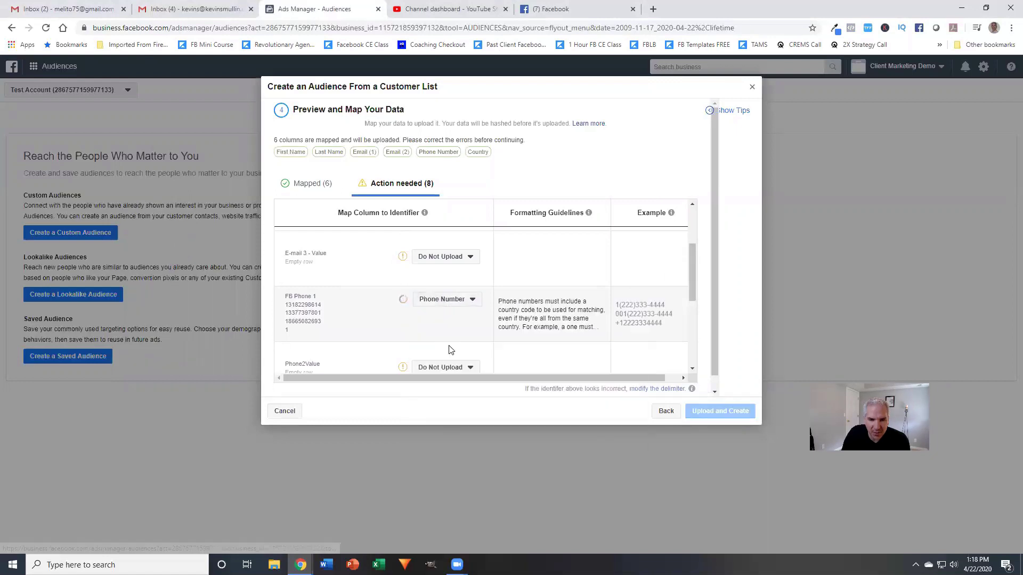
scroll(381, 270, "down", 1)
scroll(381, 270, "down", 1)
left_click(443, 248)
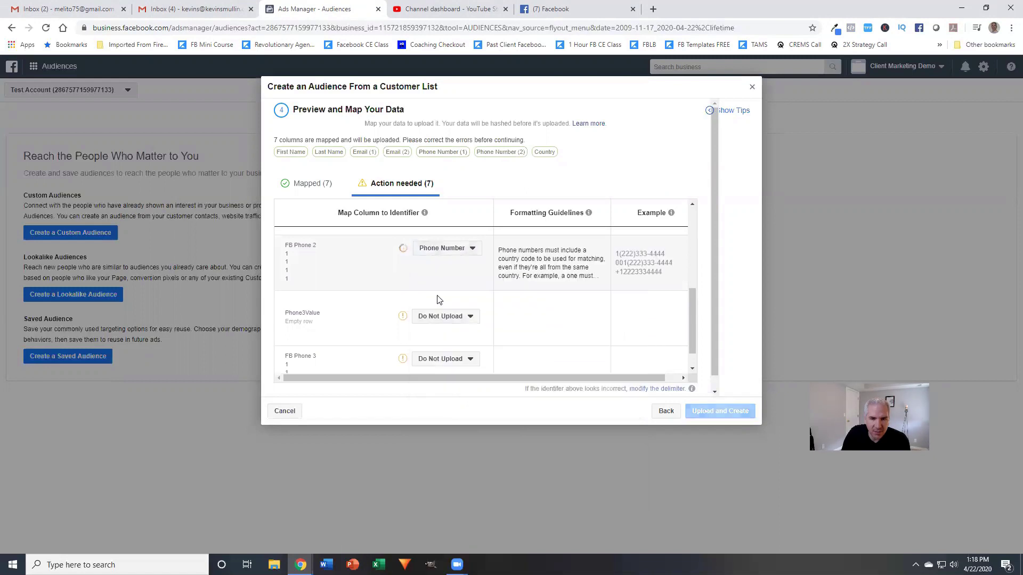
scroll(386, 291, "down", 1)
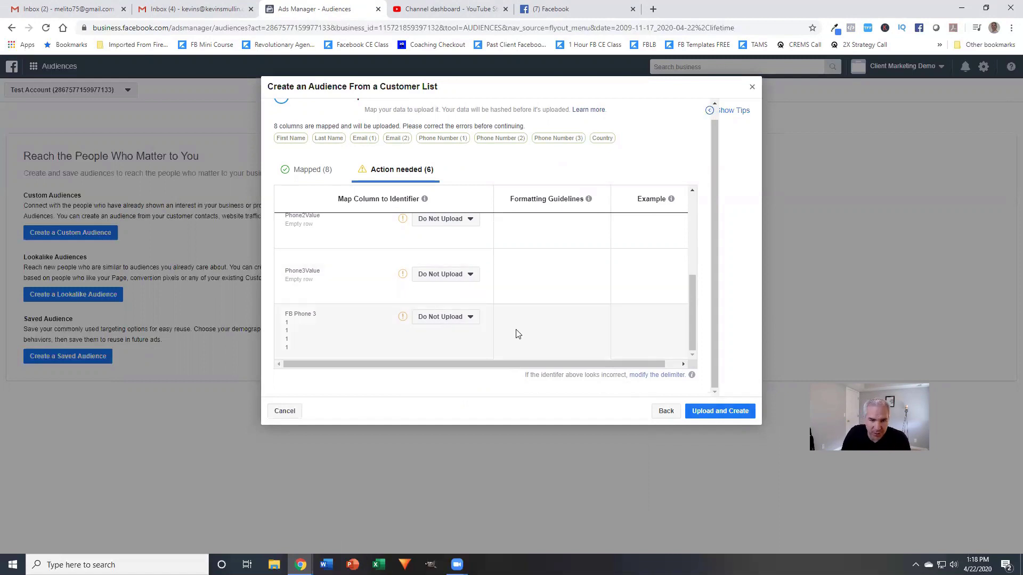
left_click(386, 171)
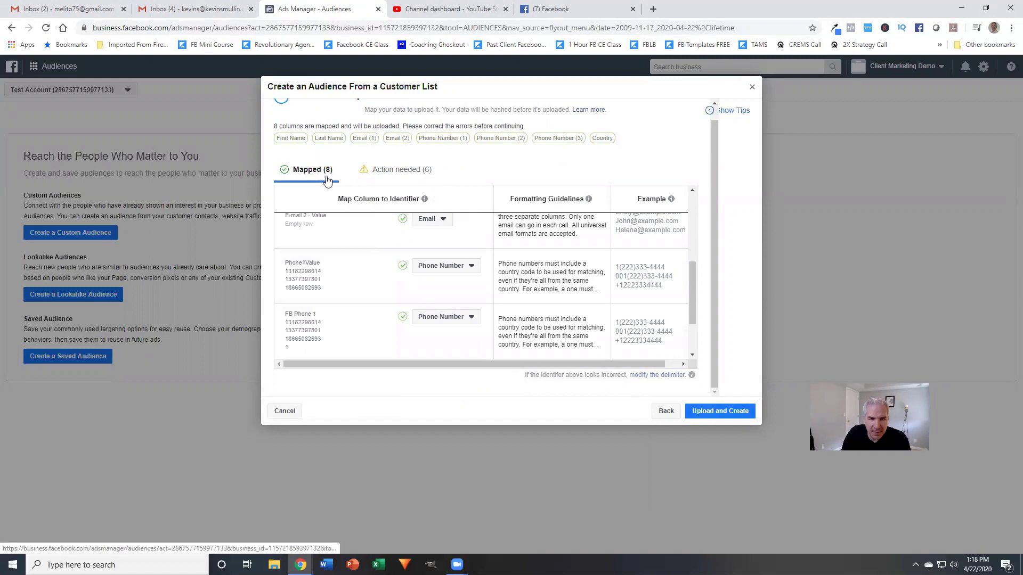
Step: Upload the list to create 'Demo of Customer List' and return to the Audiences list
left_click(720, 413)
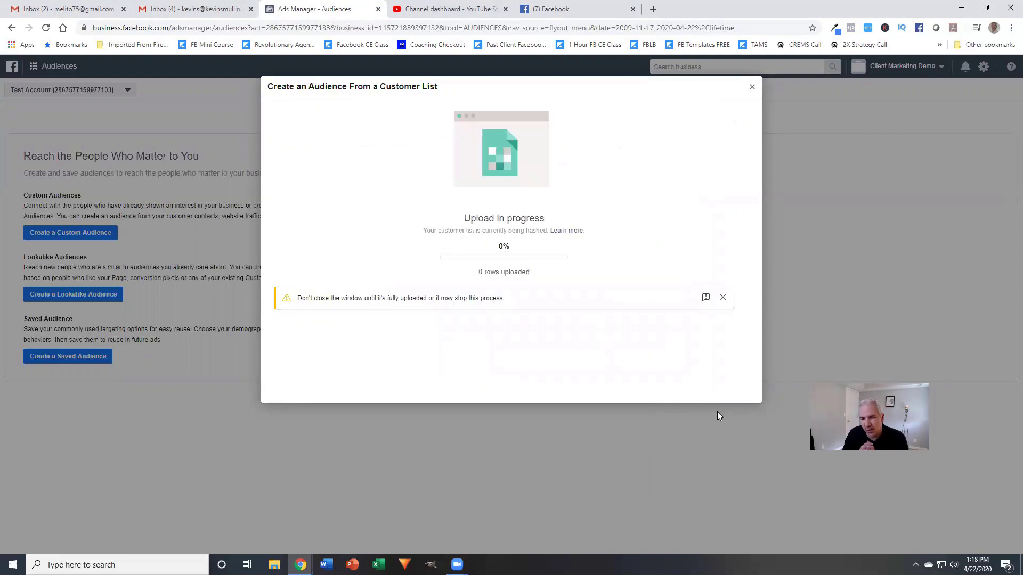
left_click(739, 411)
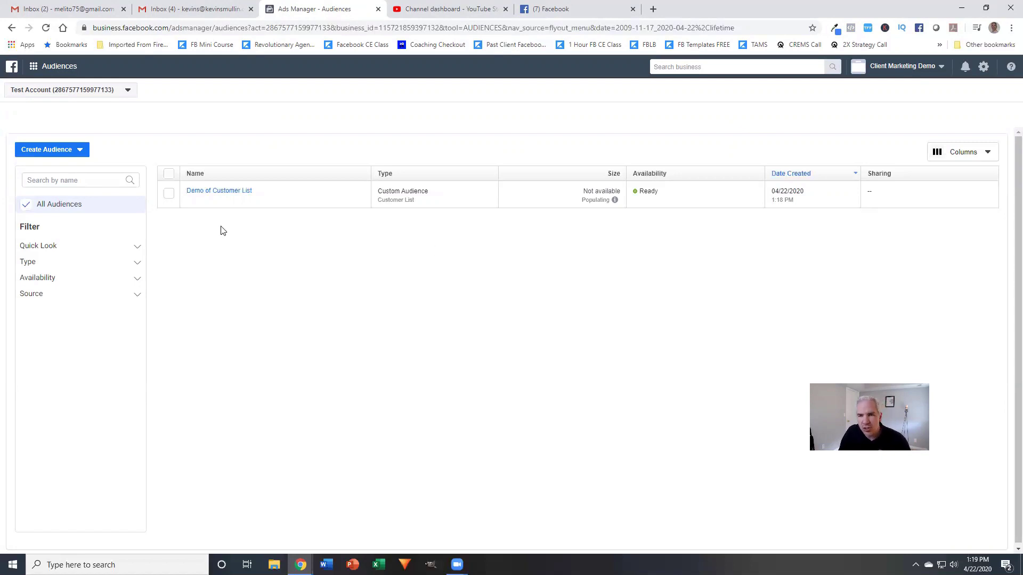
Step: Start a new Custom Audience, step back to the source choice, and close the dialog
left_click(79, 155)
left_click(70, 168)
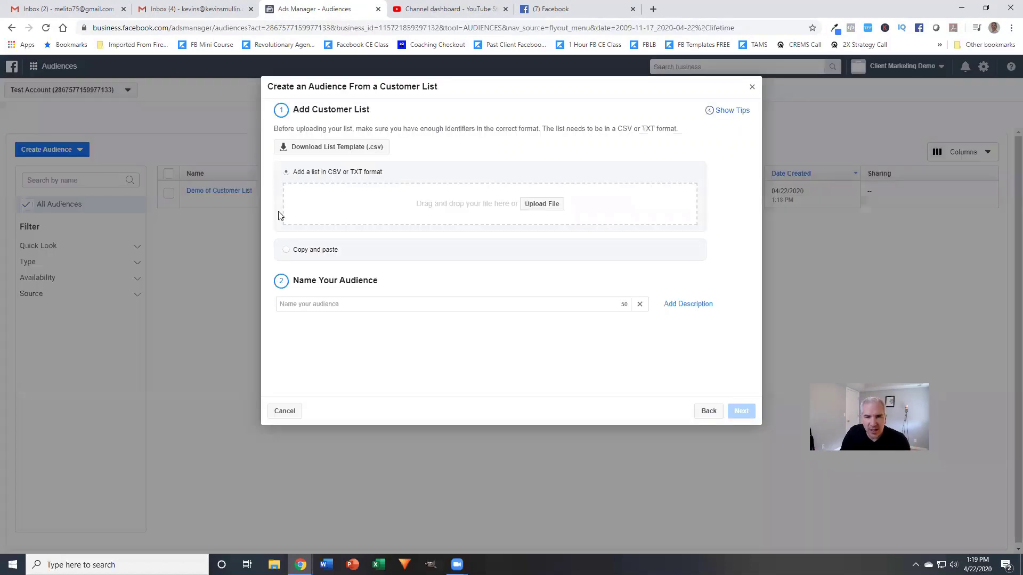
left_click(702, 417)
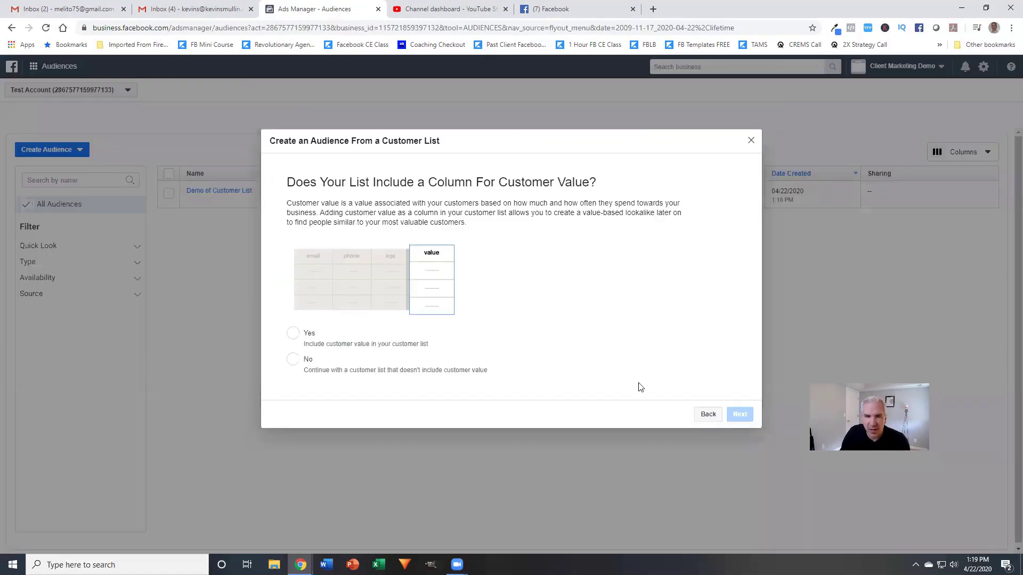
left_click(703, 416)
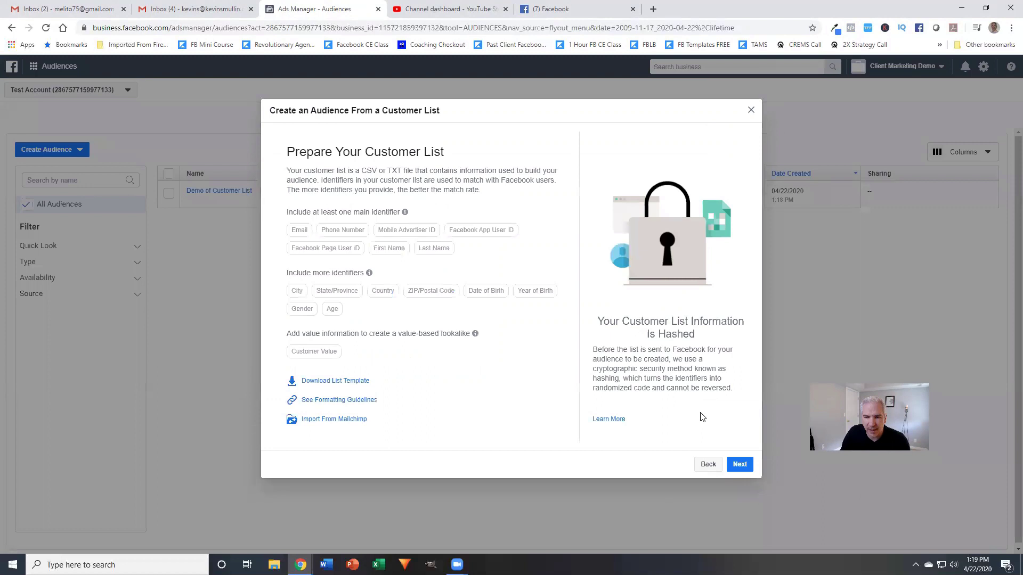
left_click(708, 464)
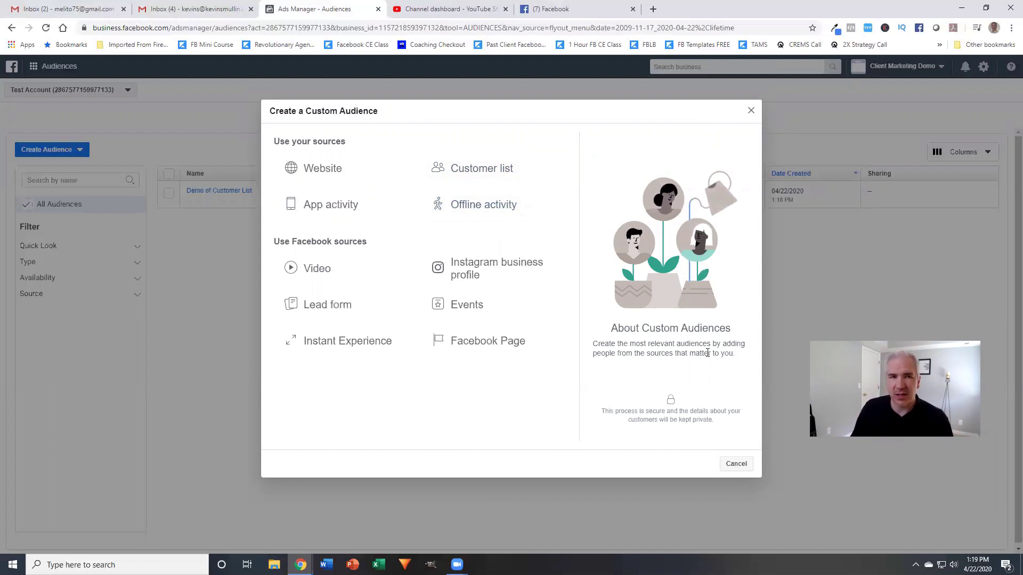
left_click(750, 112)
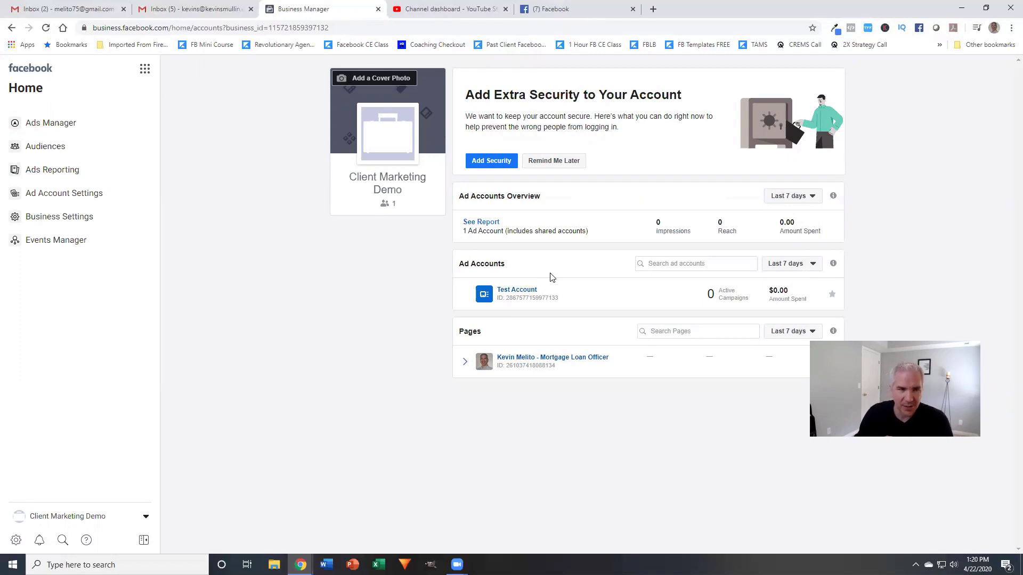
left_click(144, 70)
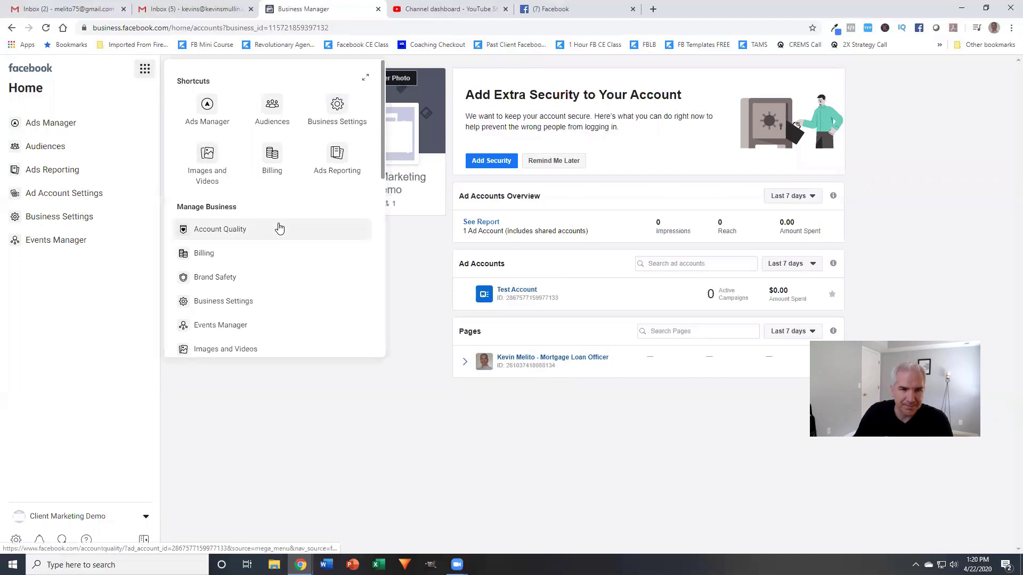
left_click(337, 109)
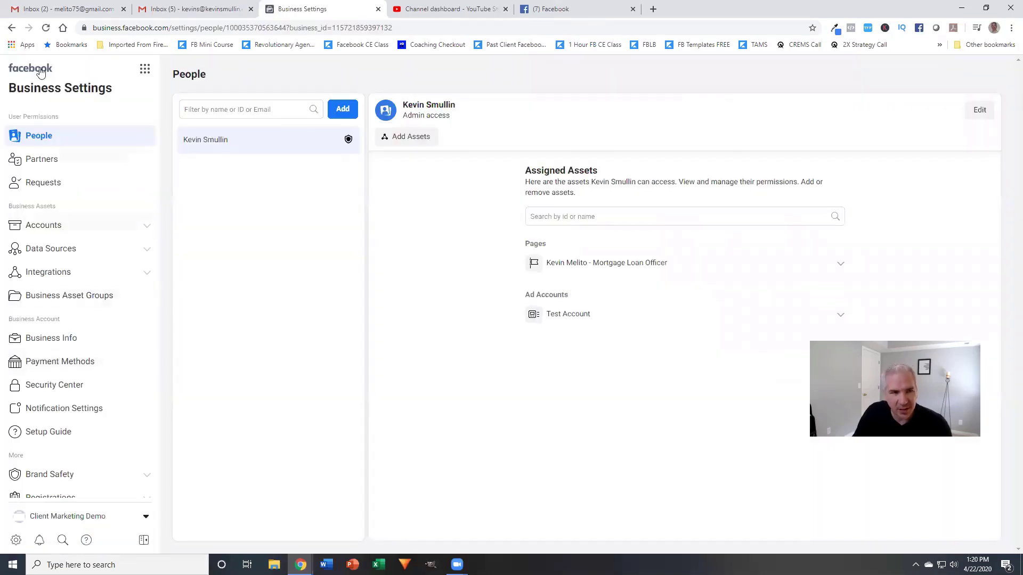
left_click(13, 29)
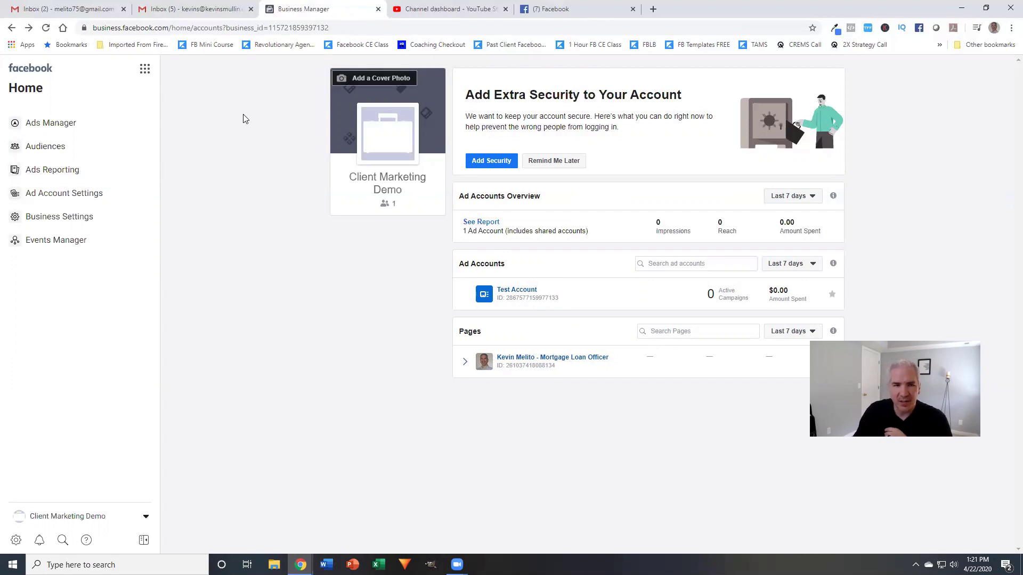
Step: Open Audiences, review the Custom Audience source options, and close the dialog without creating anything
left_click(43, 146)
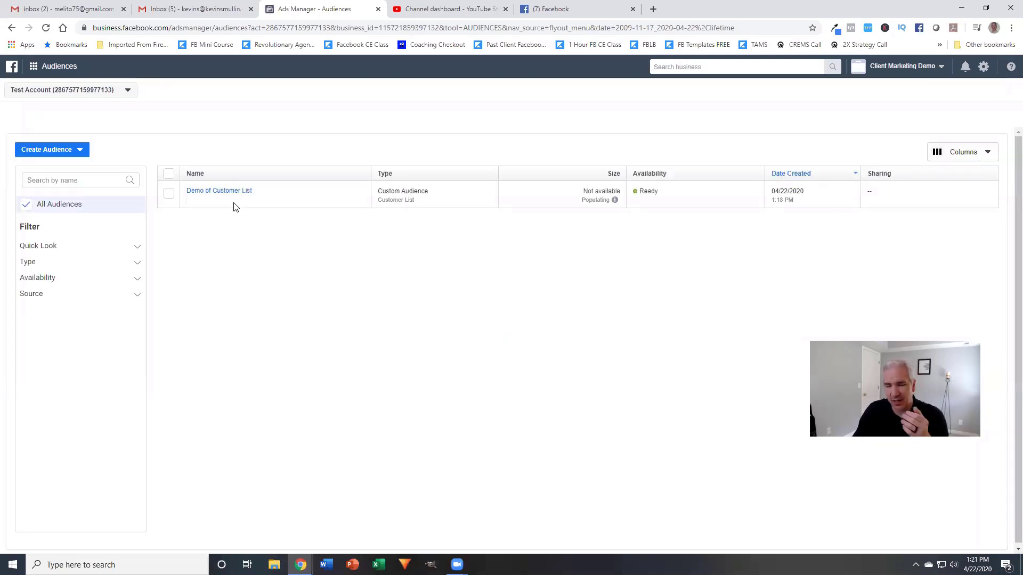
left_click(79, 153)
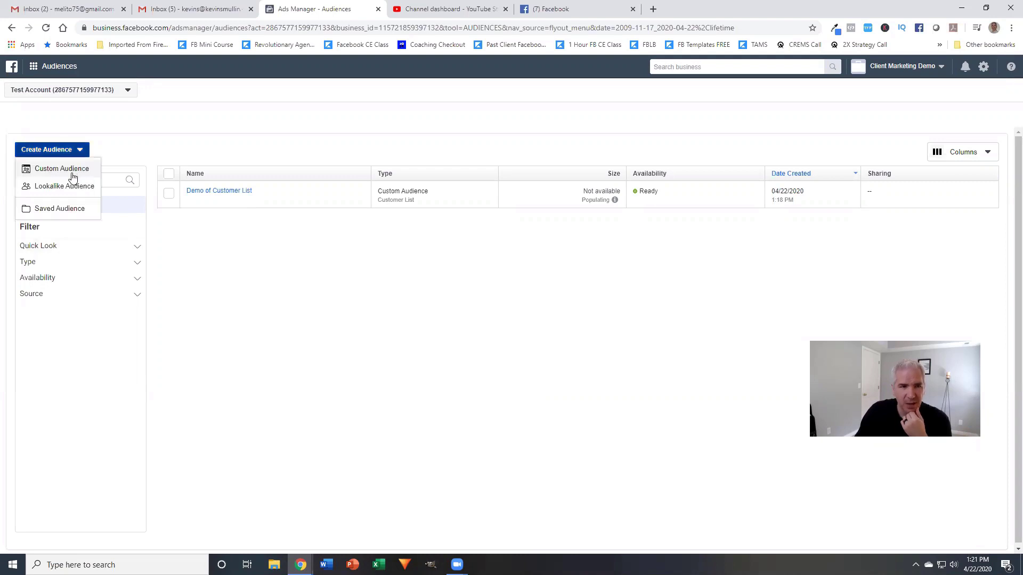
left_click(261, 228)
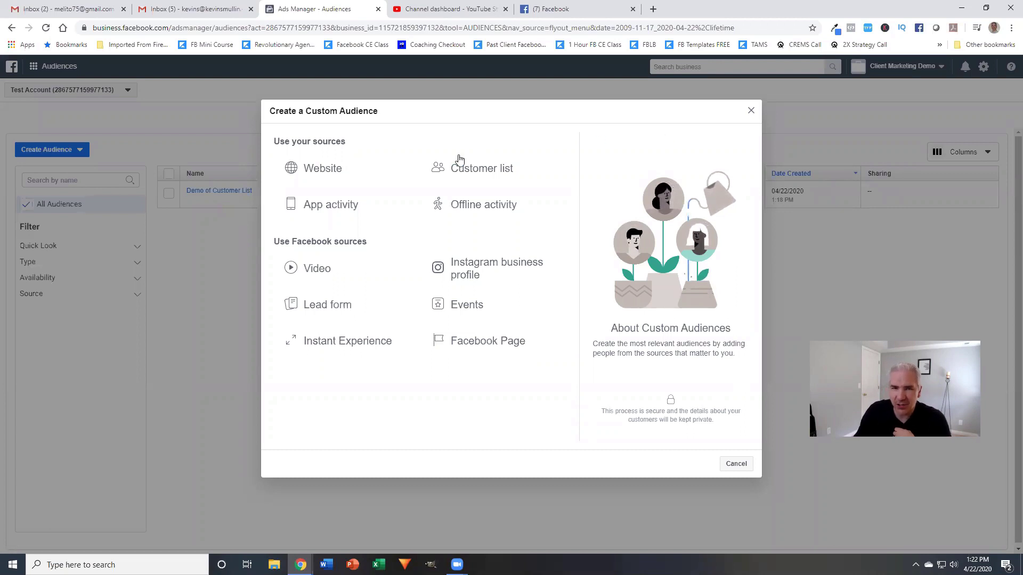
mouse_move(459, 161)
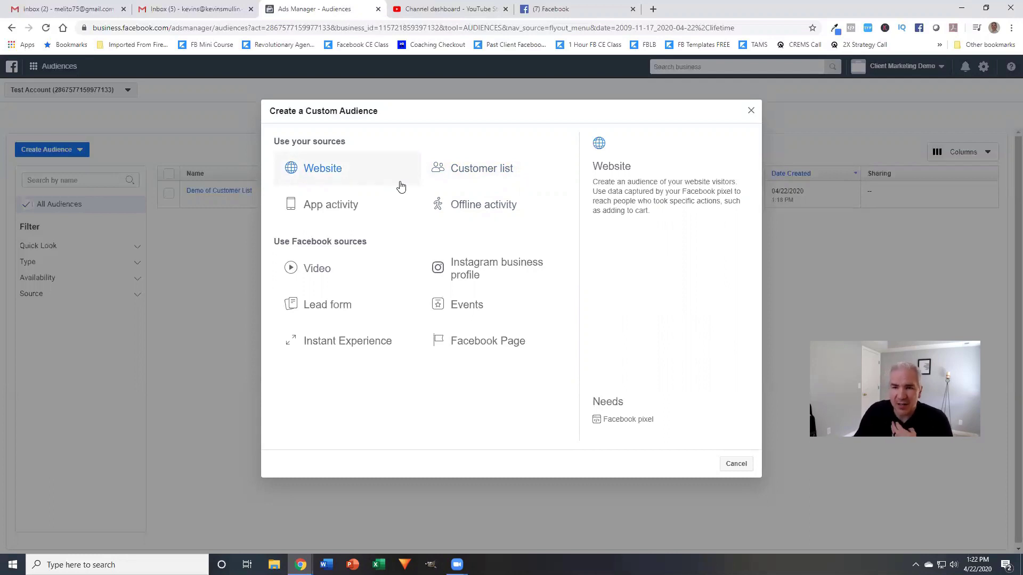
left_click(751, 110)
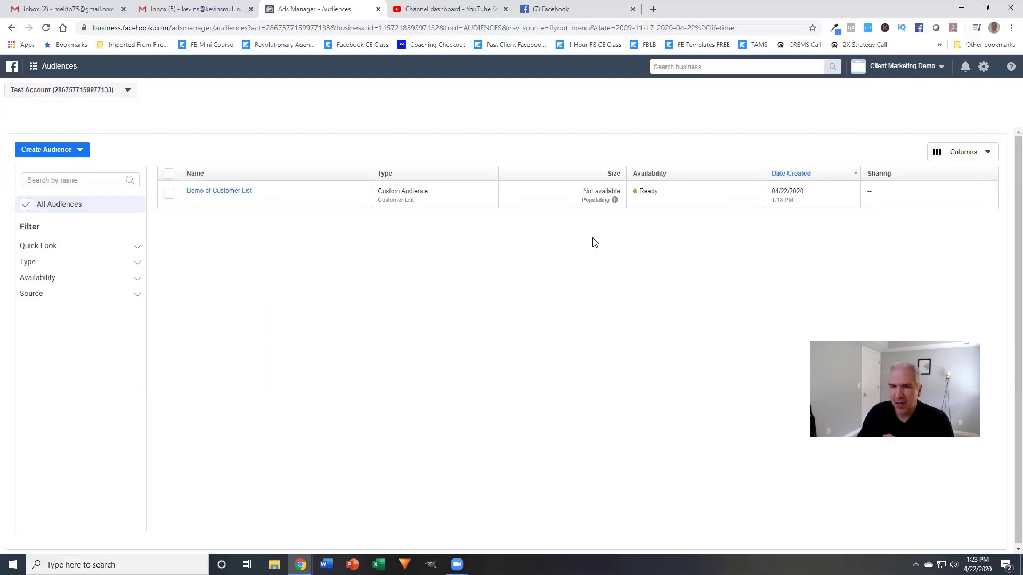
Step: Read the Populating size note, then open the ad account selector
mouse_move(611, 200)
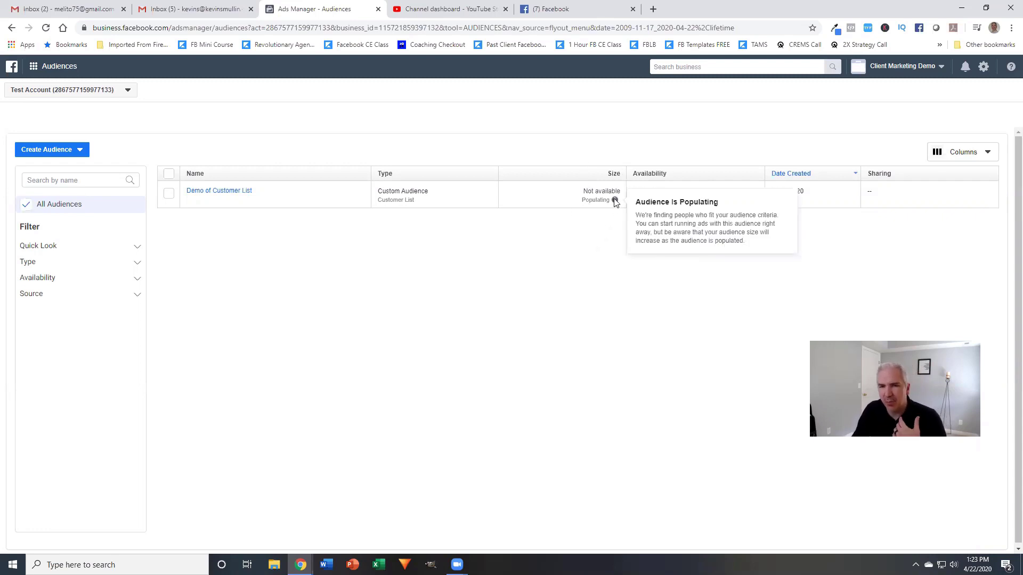
left_click(75, 90)
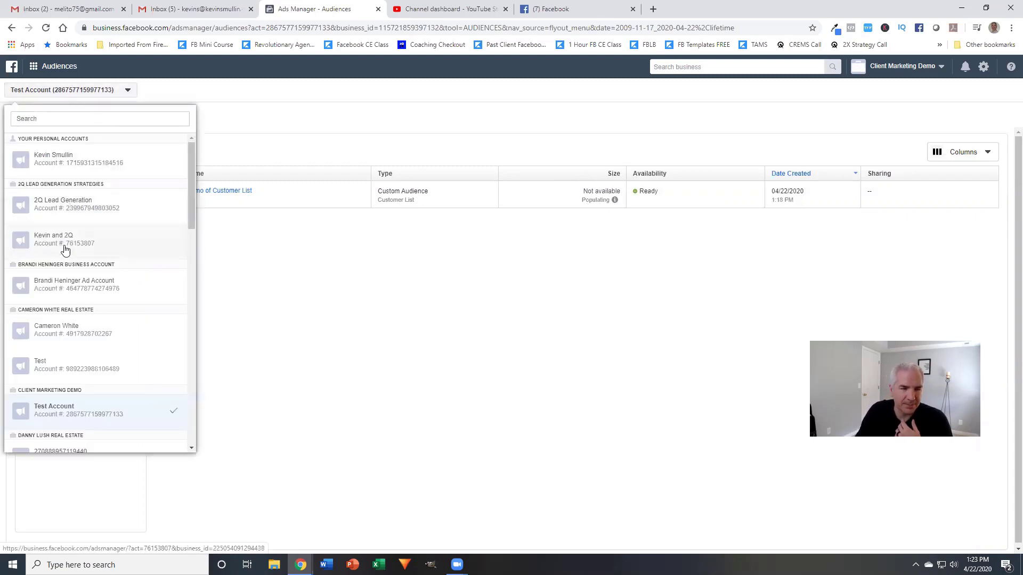
Step: Switch to a different ad account and browse its audiences list
left_click(64, 241)
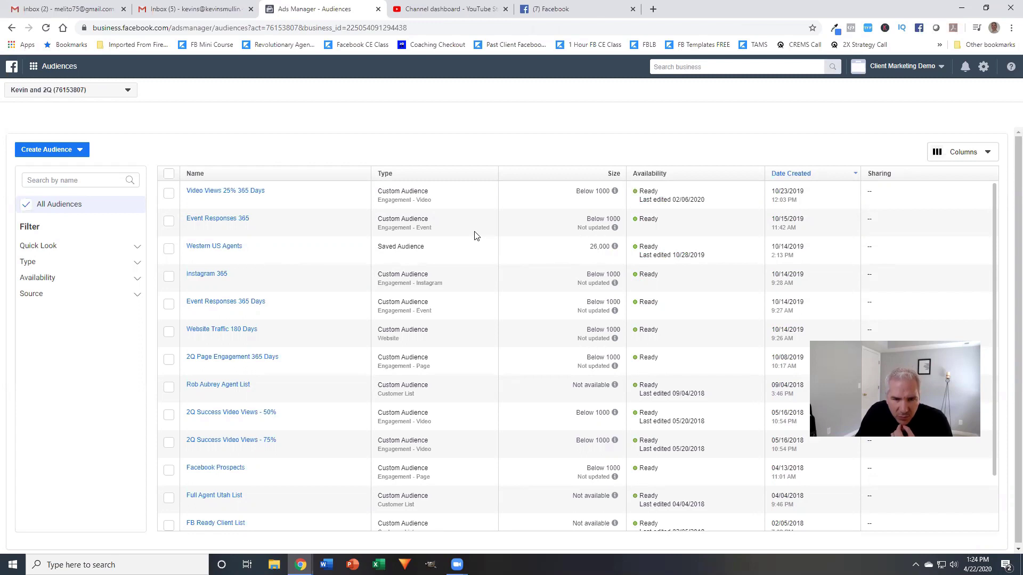
scroll(474, 237, "down", 1)
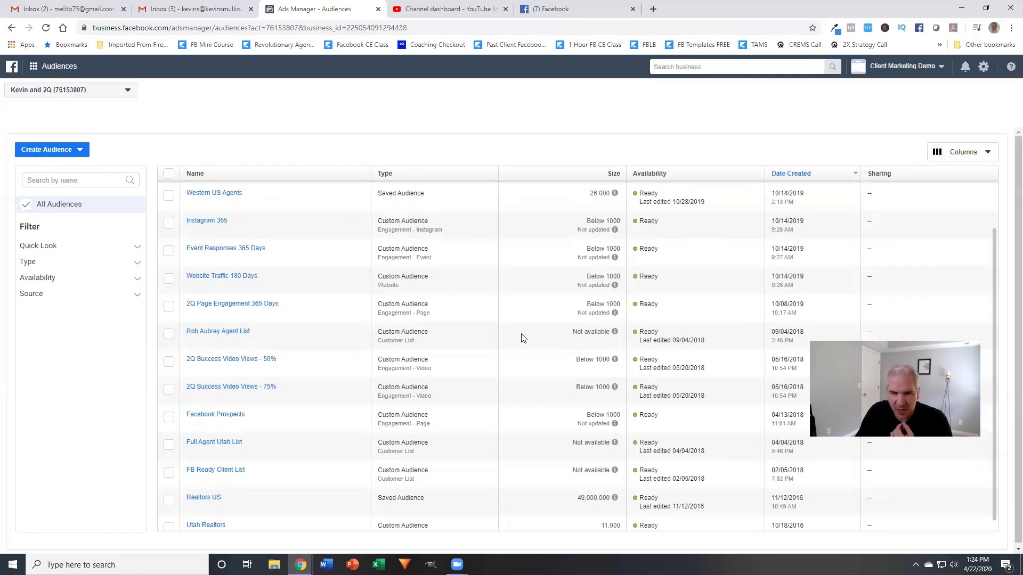
mouse_move(595, 332)
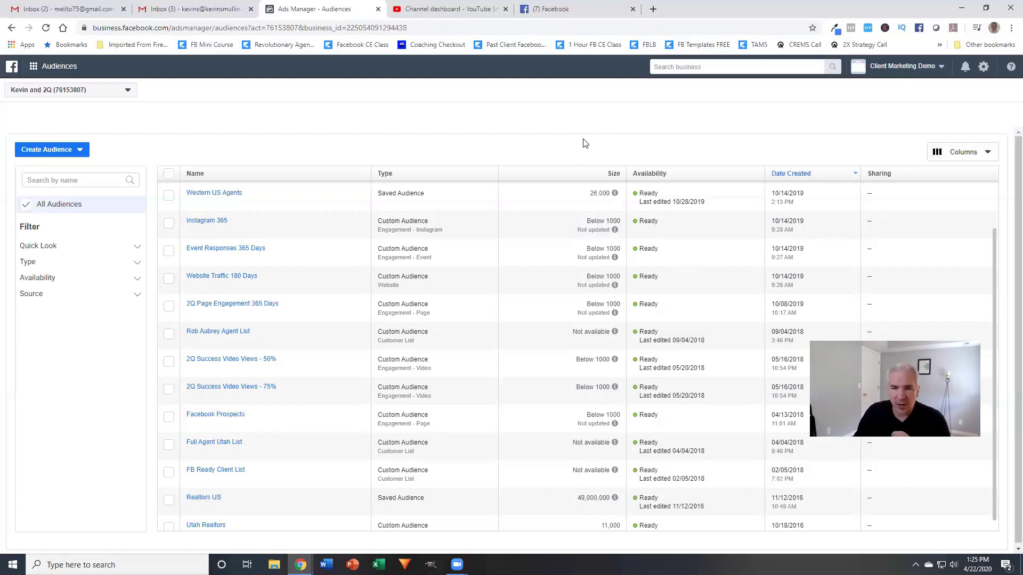
Step: Switch the ad account back to Test Account
left_click(73, 91)
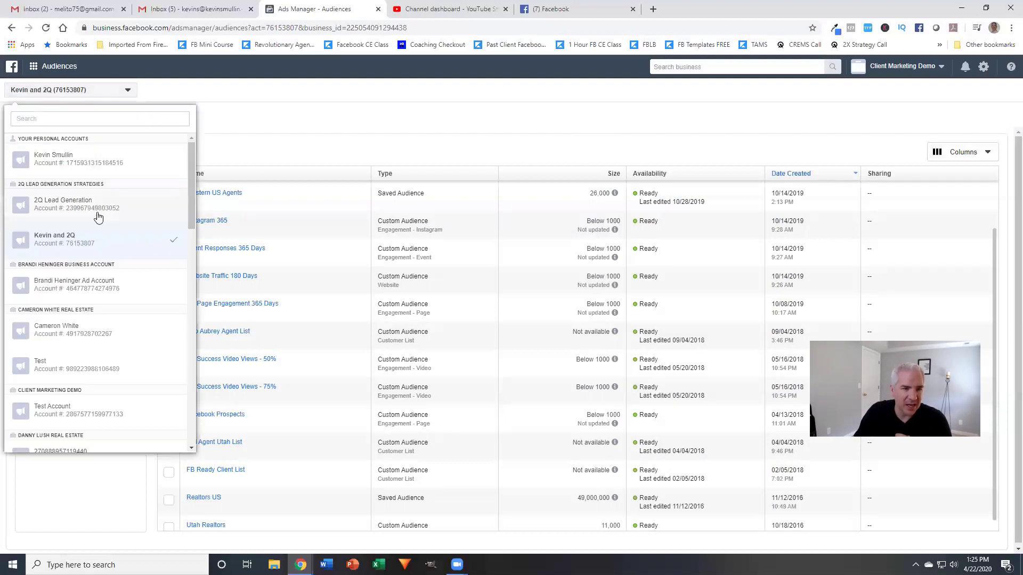
scroll(97, 217, "down", 3)
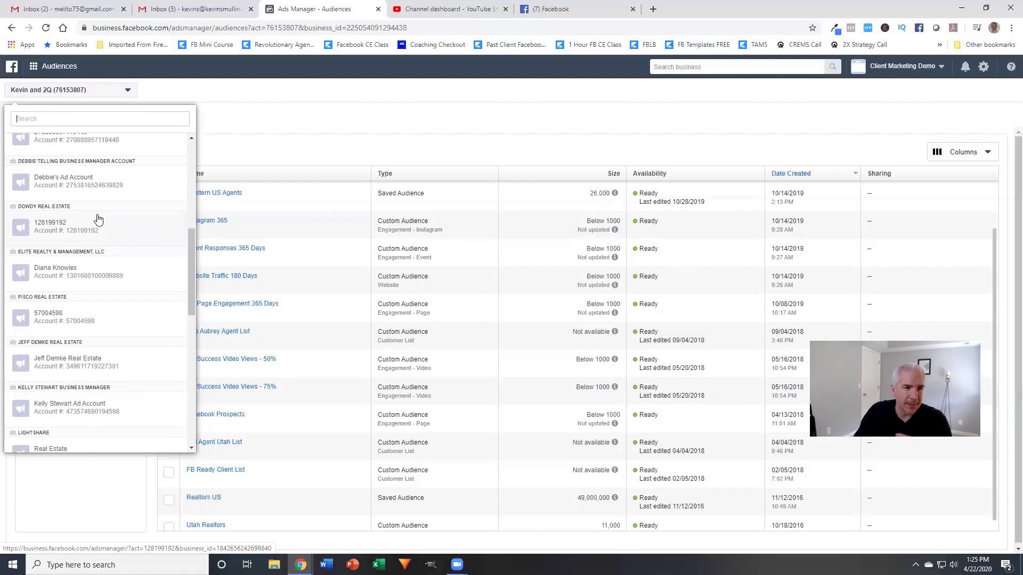
scroll(97, 218, "up", 2)
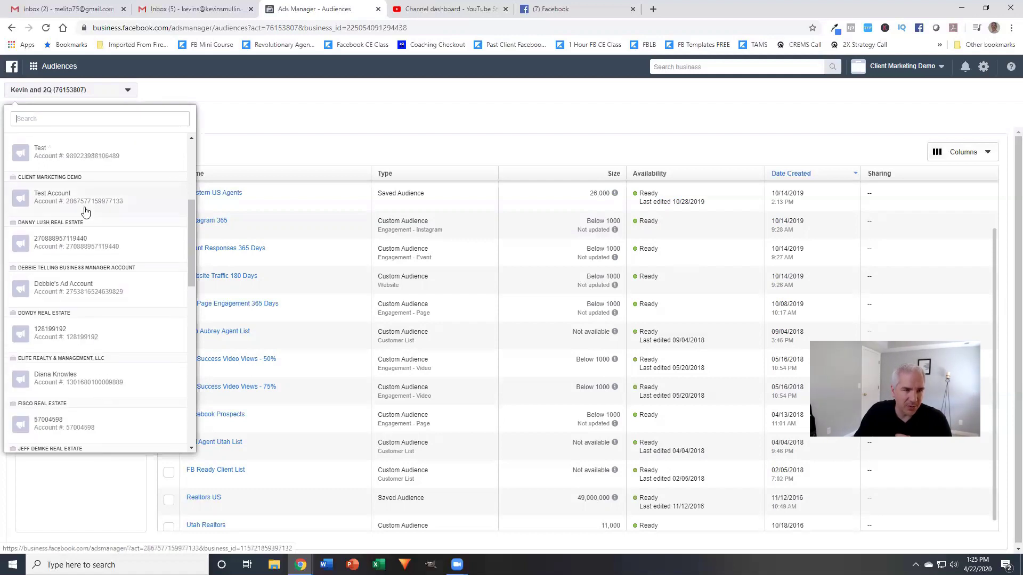
left_click(83, 208)
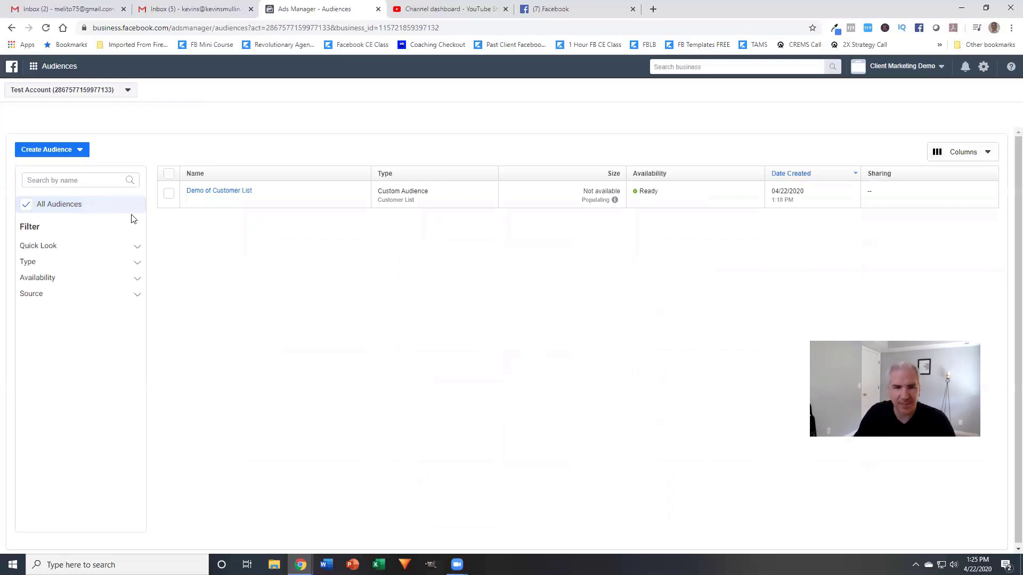
Step: Open Demo of Customer List's details, preview the Add customers option, and step back
left_click(234, 198)
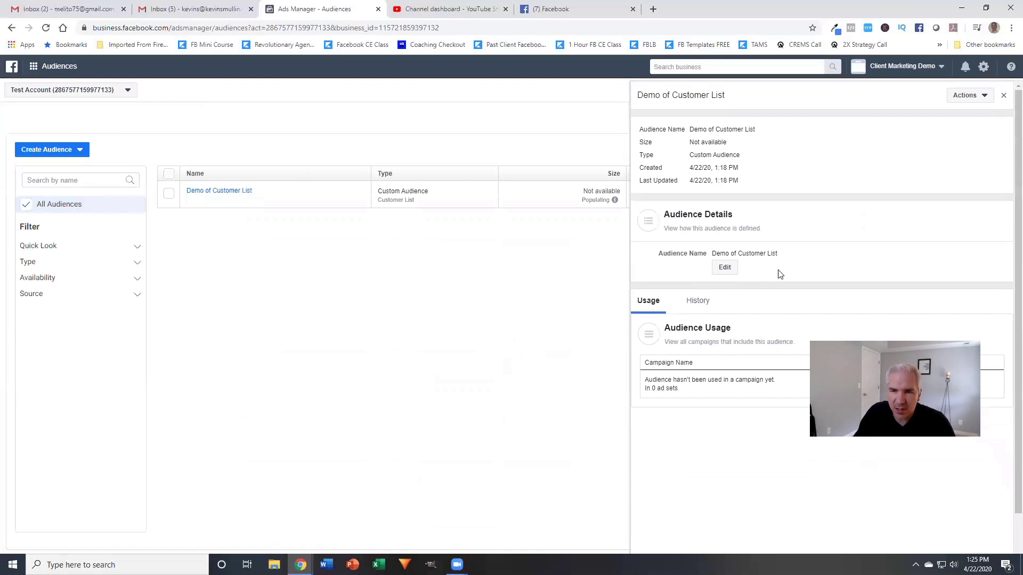
left_click(728, 268)
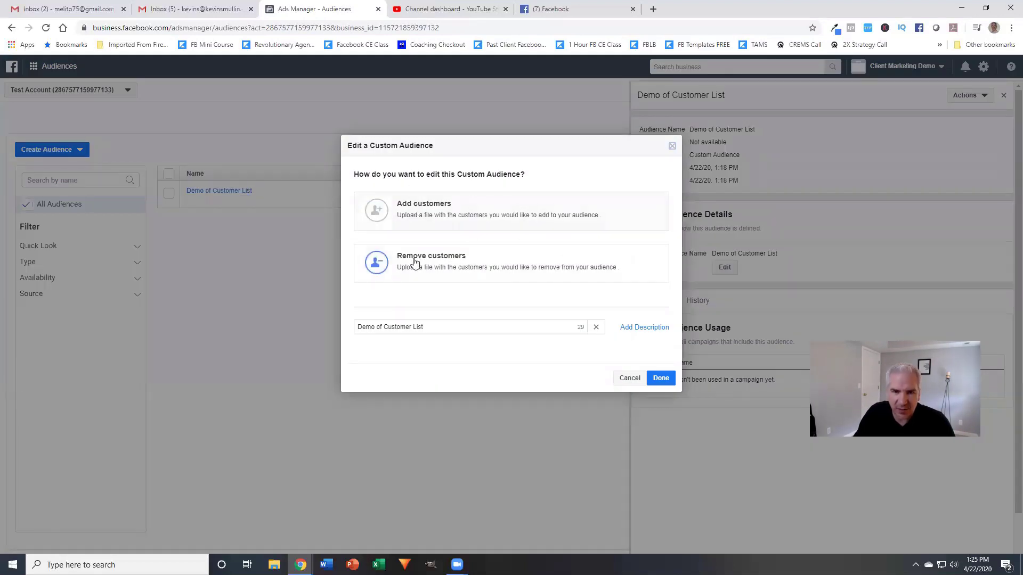
left_click(436, 213)
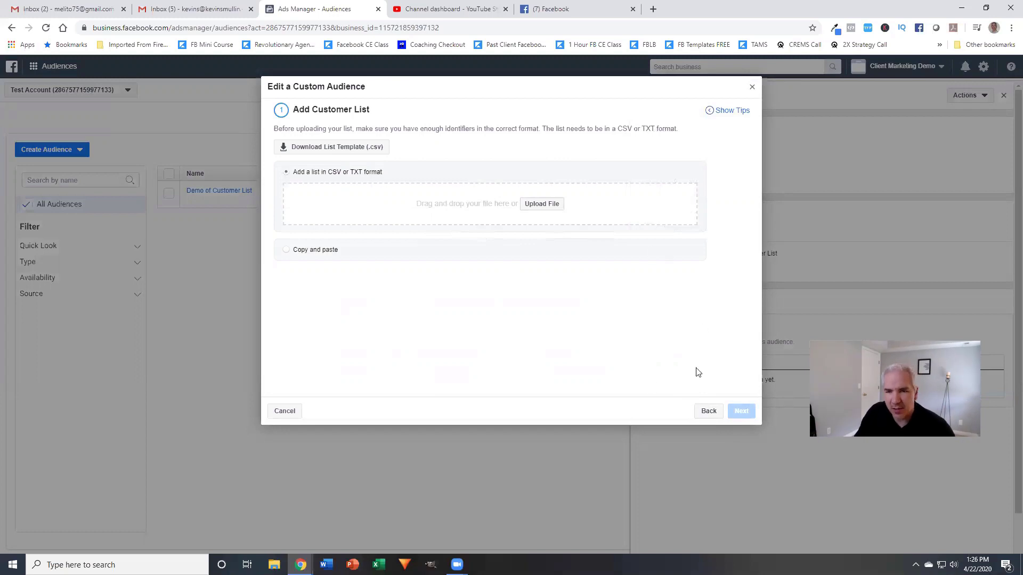
left_click(702, 408)
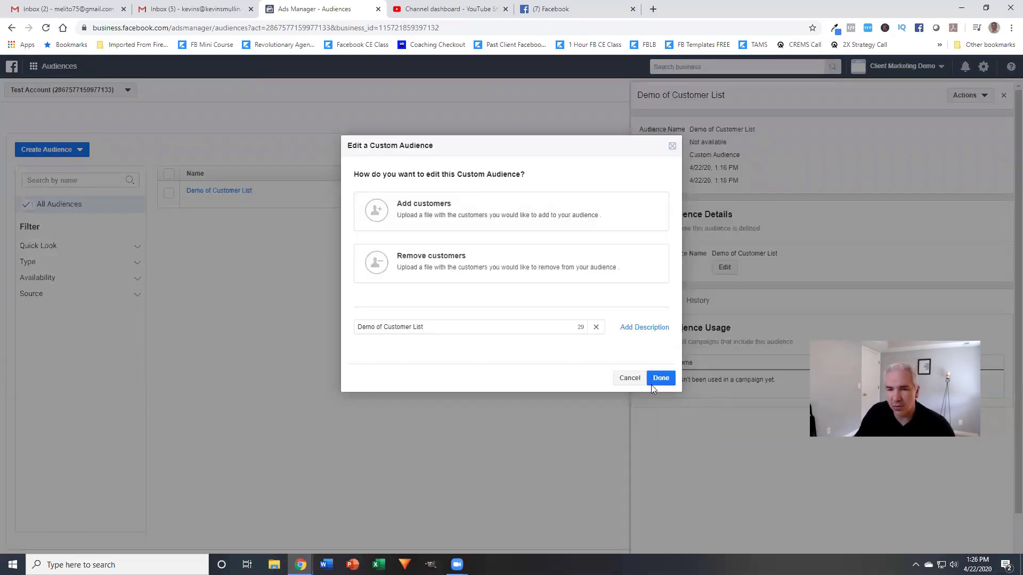
Step: Cancel the audience edit and close the Demo of Customer List details panel
left_click(630, 377)
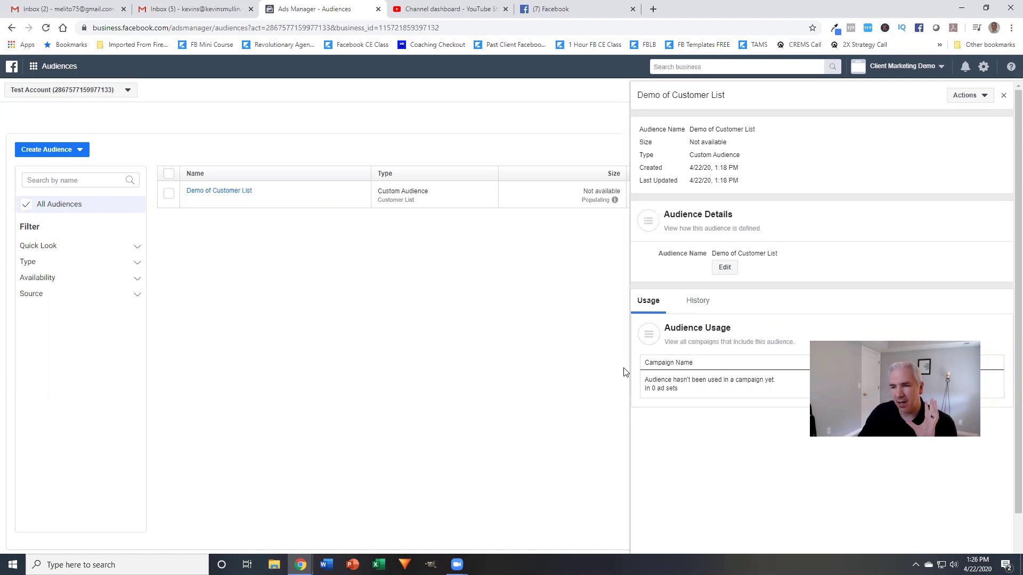
left_click(1003, 96)
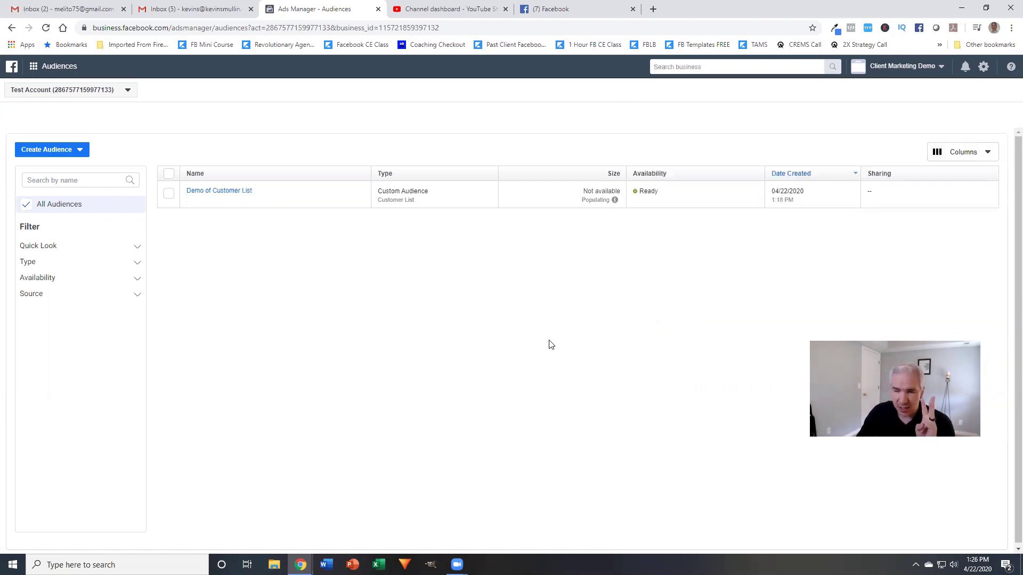